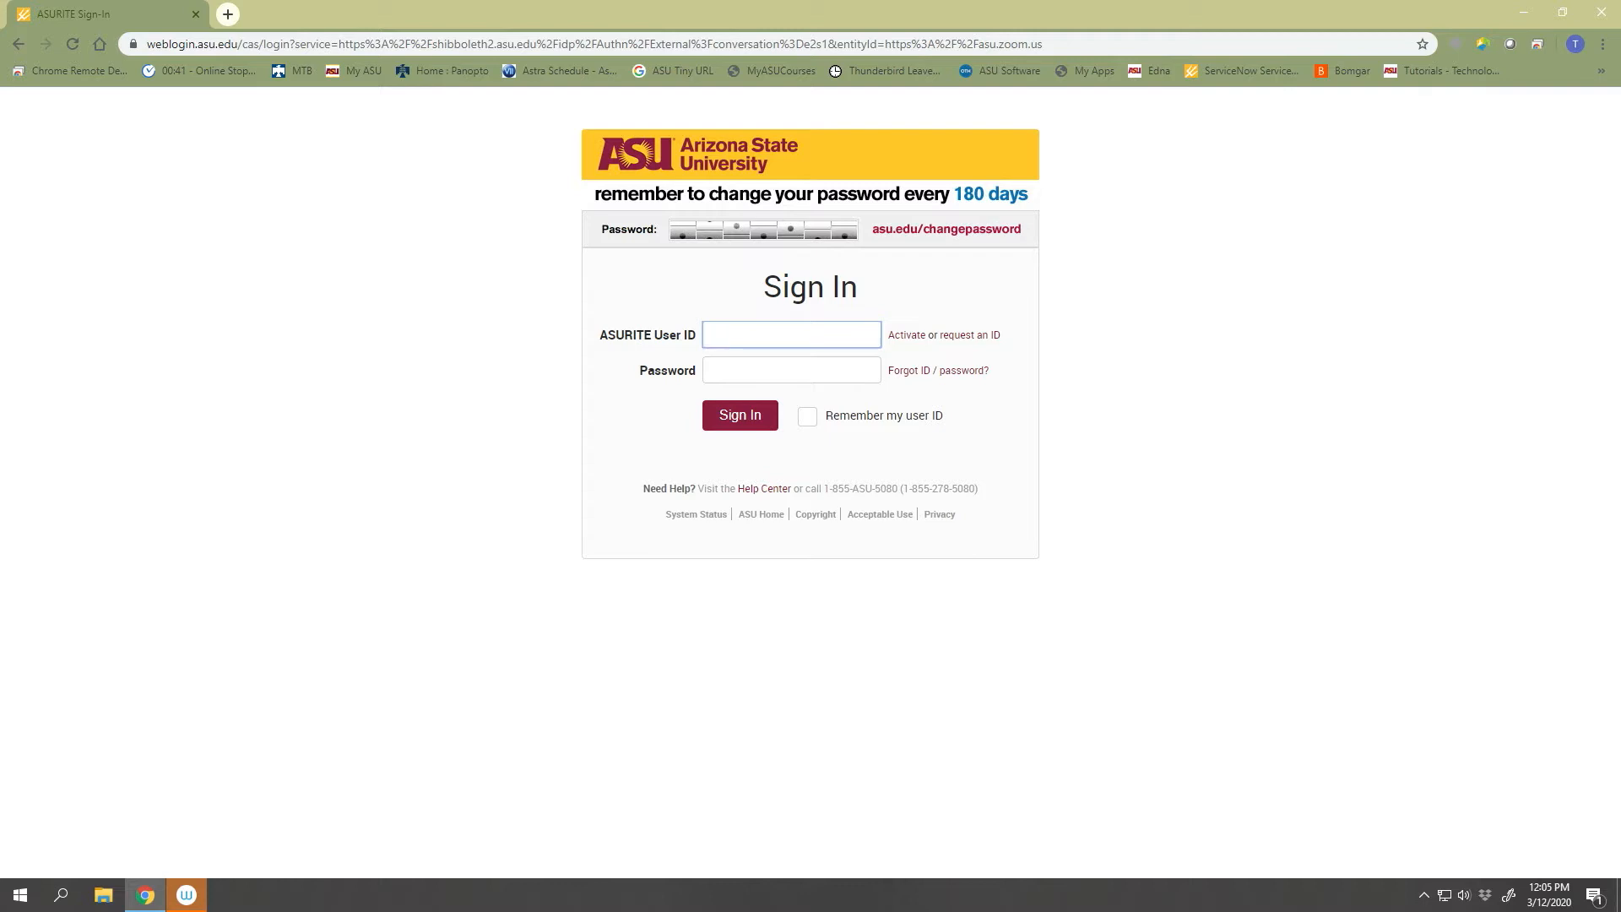
- Sign in with the ASURITE user ID and accept the information release to Zoom
type("ebautis")
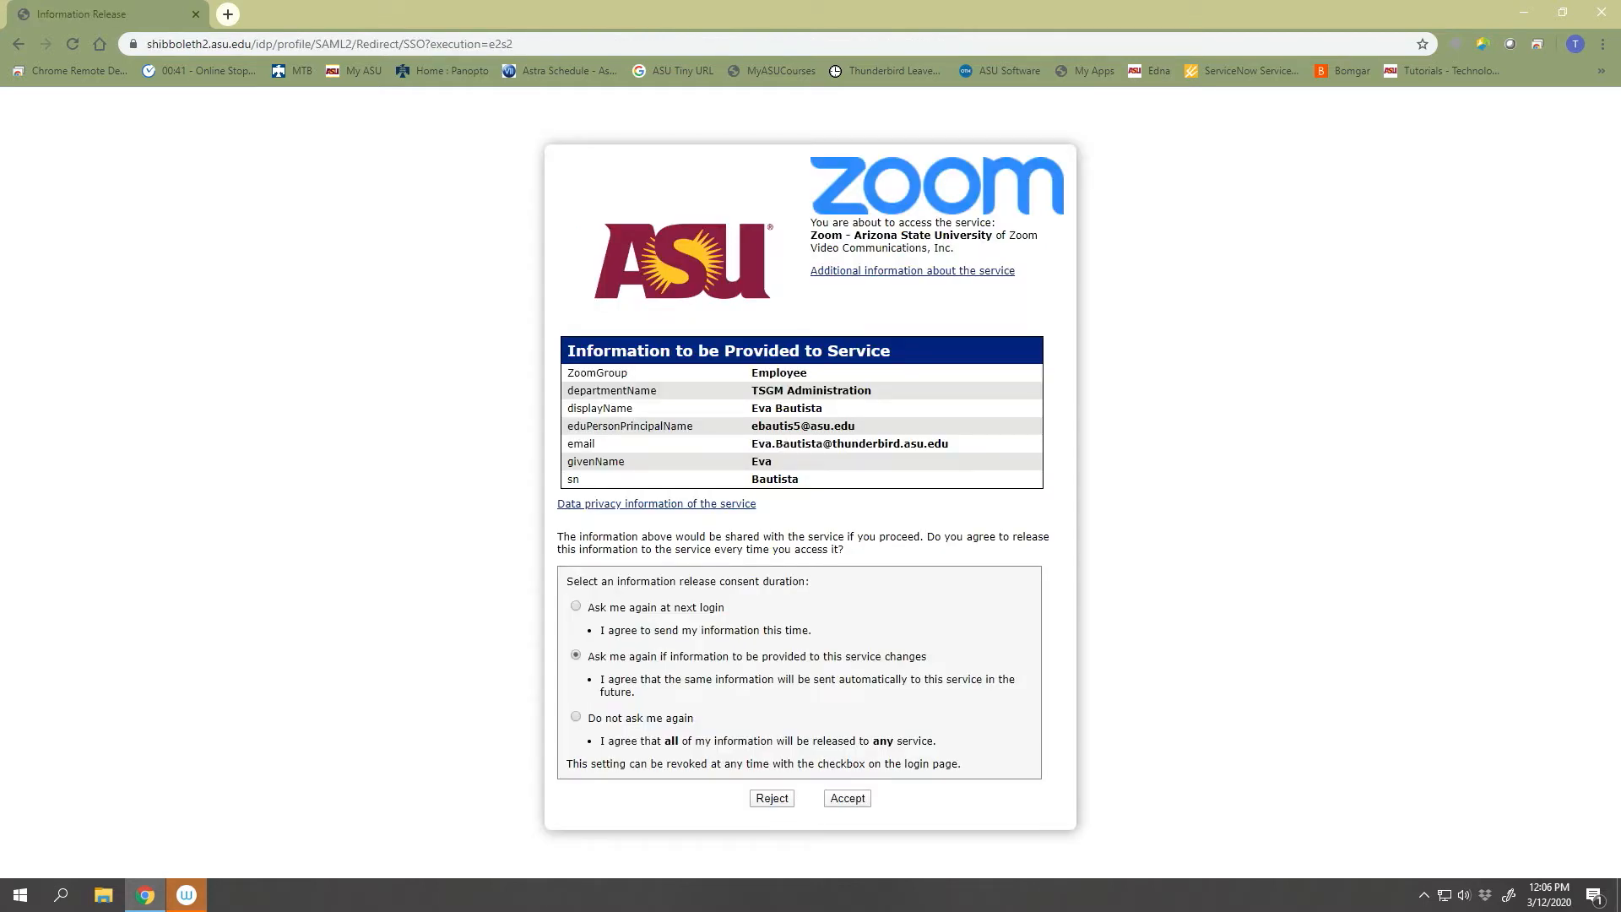
left_click(848, 799)
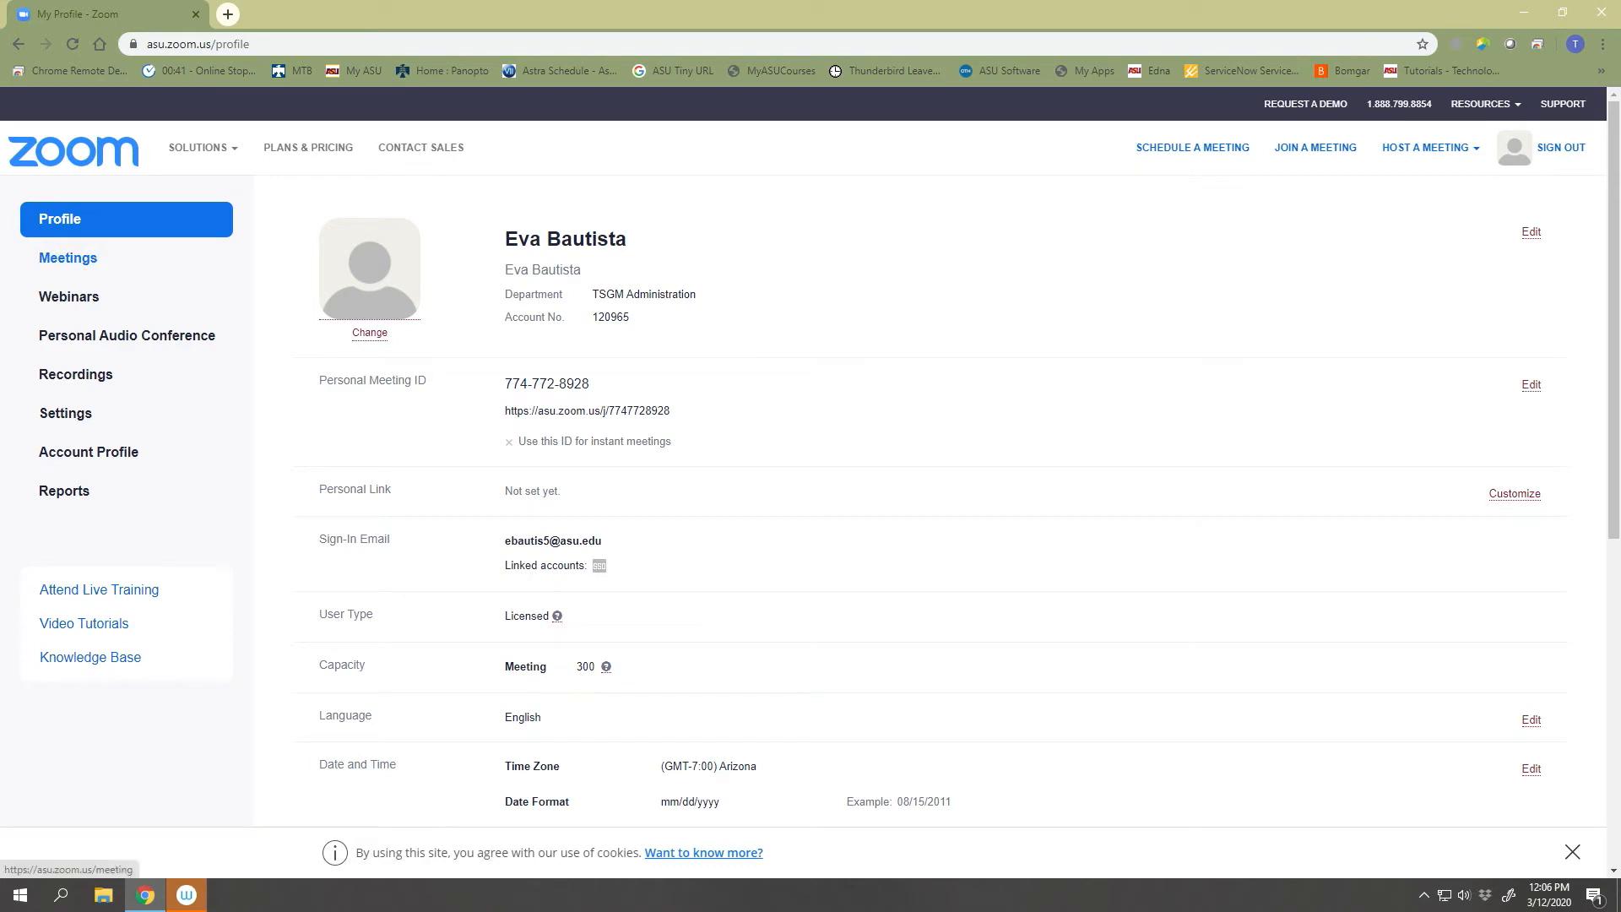
- Review the scheduled Zoom meetings list, then return to the Zoom profile page
left_click(67, 257)
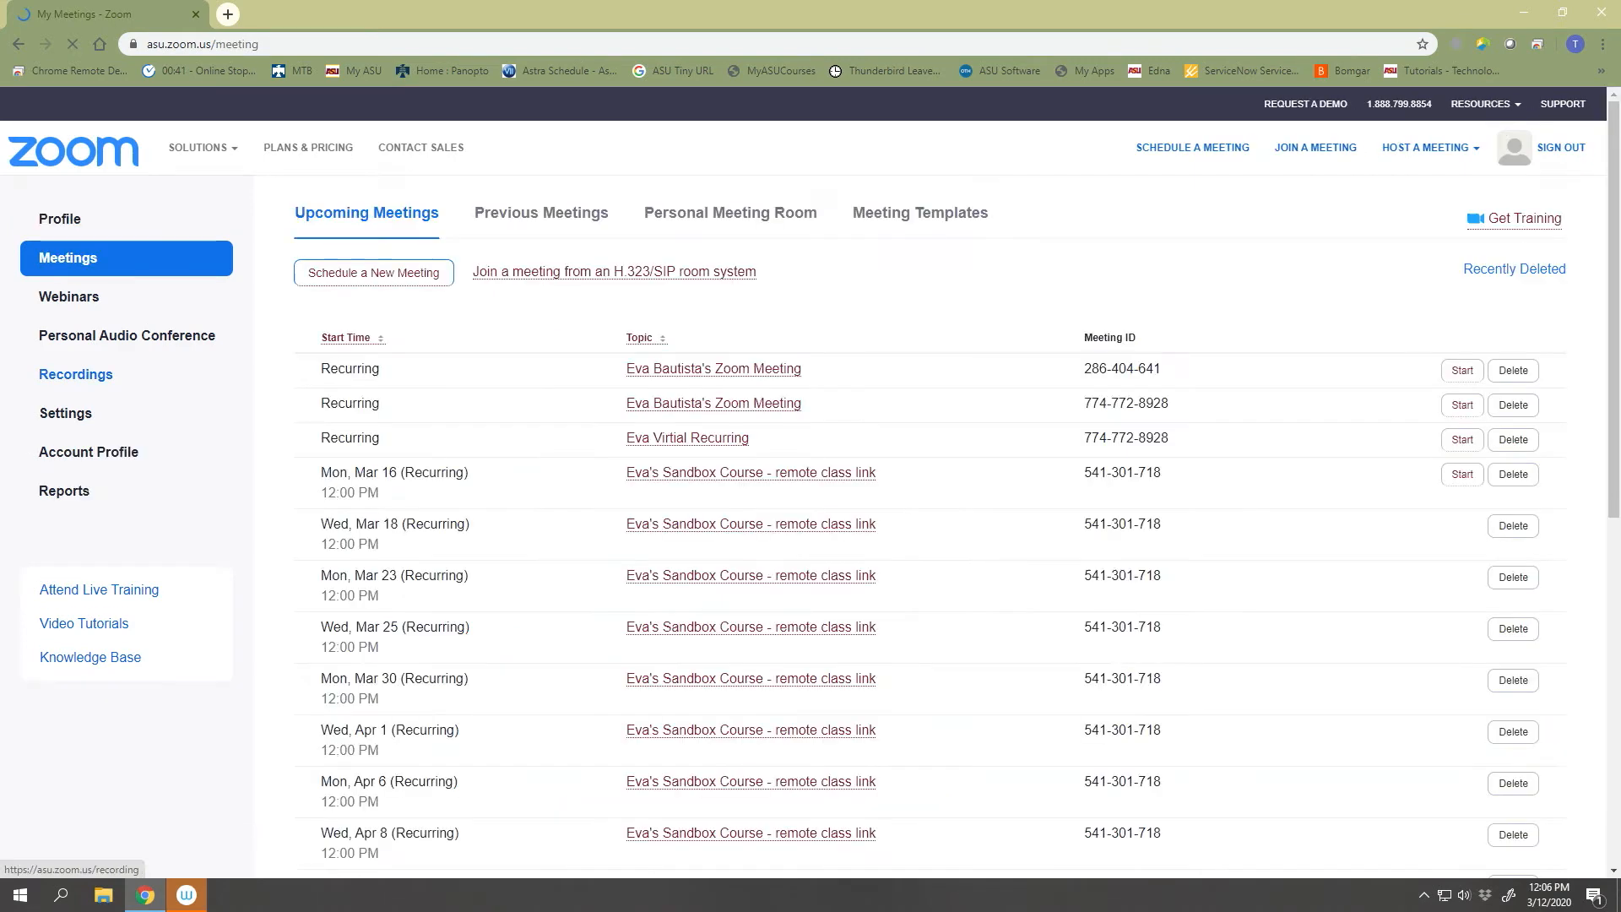
key("alt+Left")
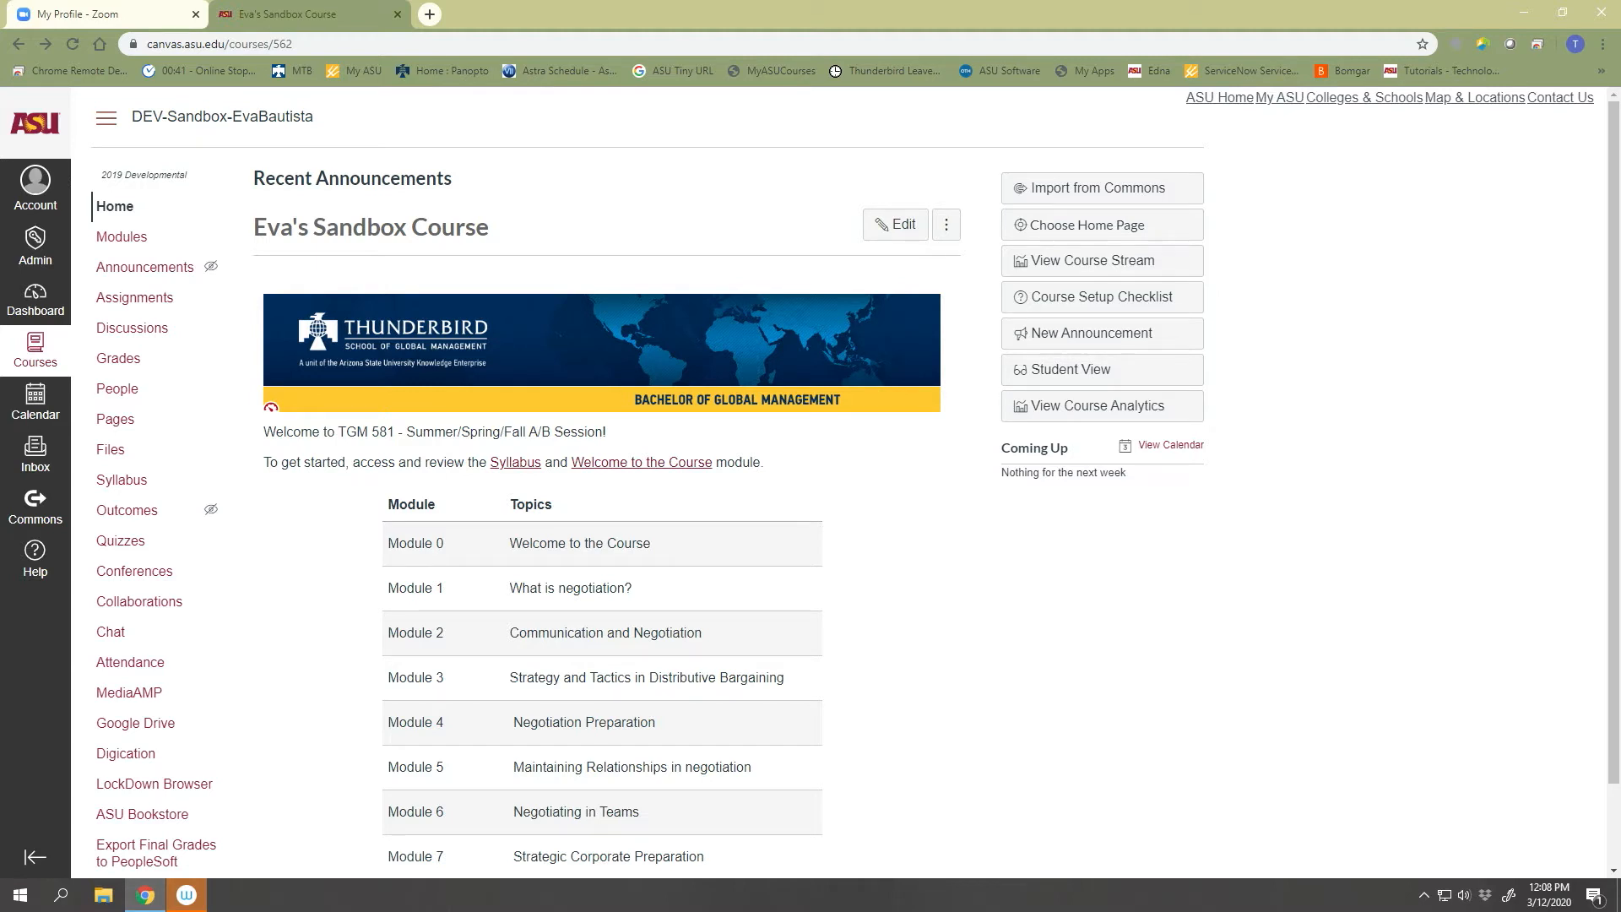
- Check the personal account settings, then open the sandbox course's Settings page
left_click(34, 184)
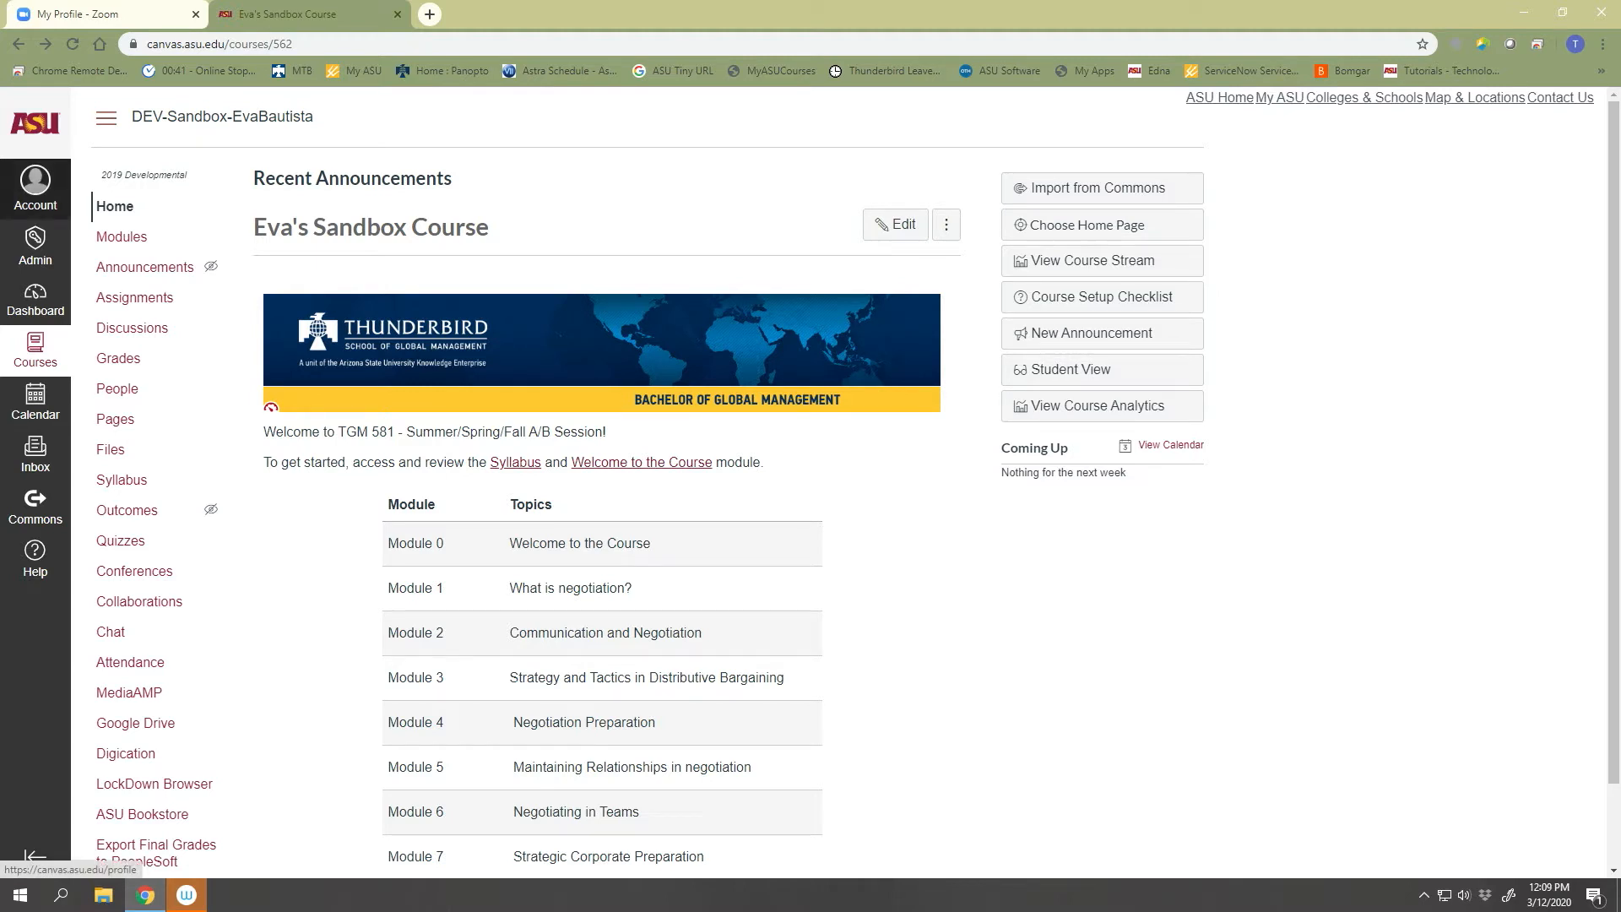
left_click(114, 342)
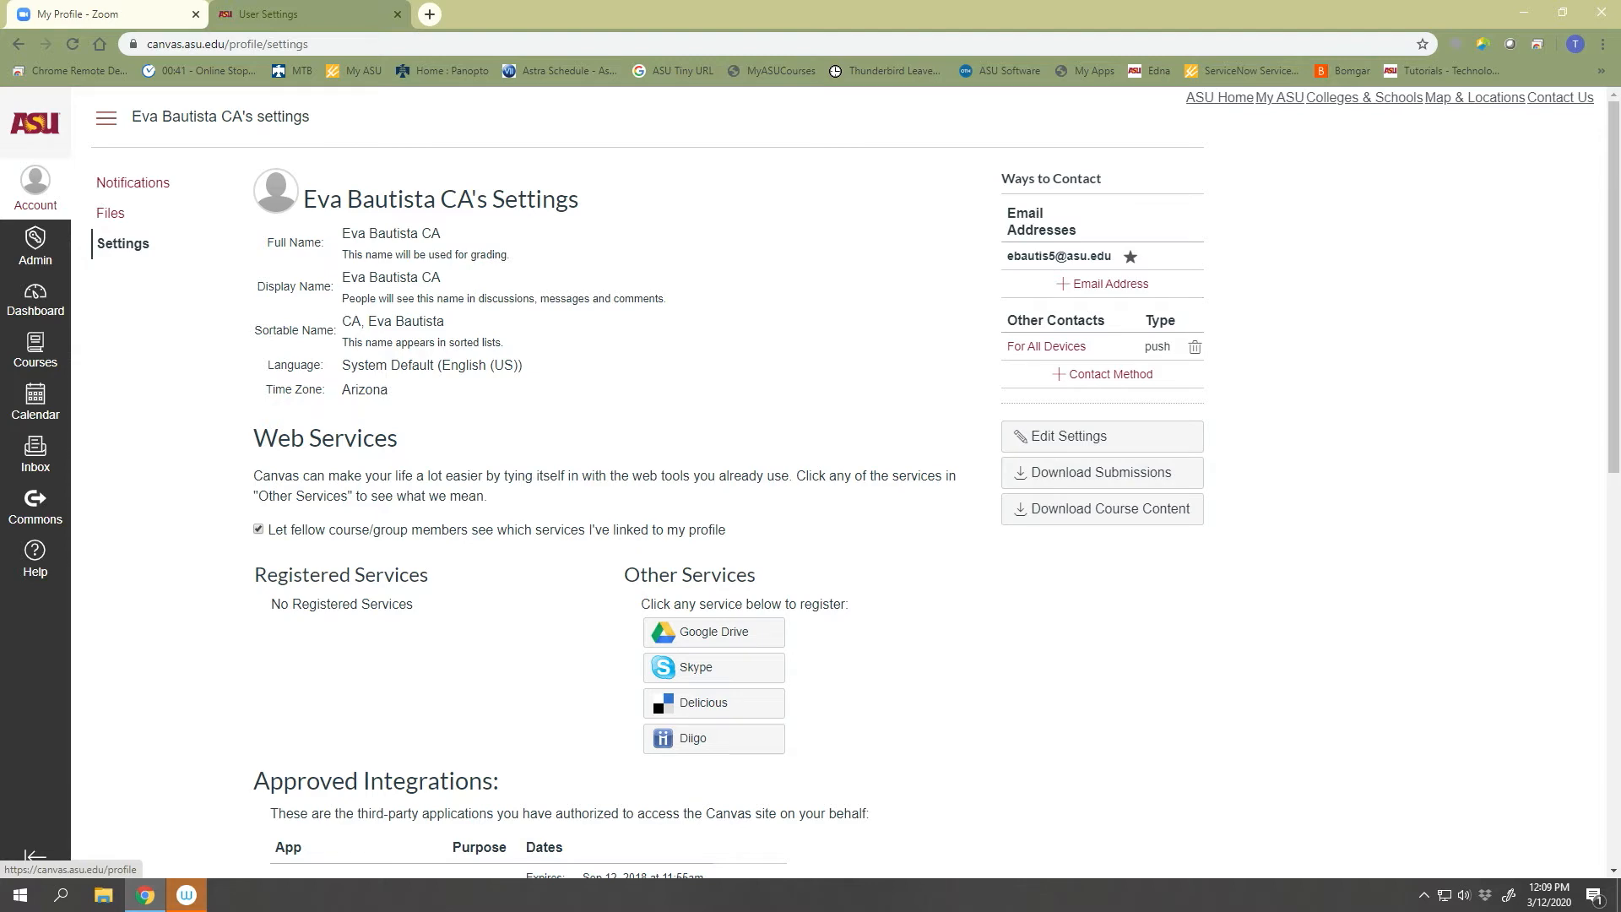
left_click(19, 44)
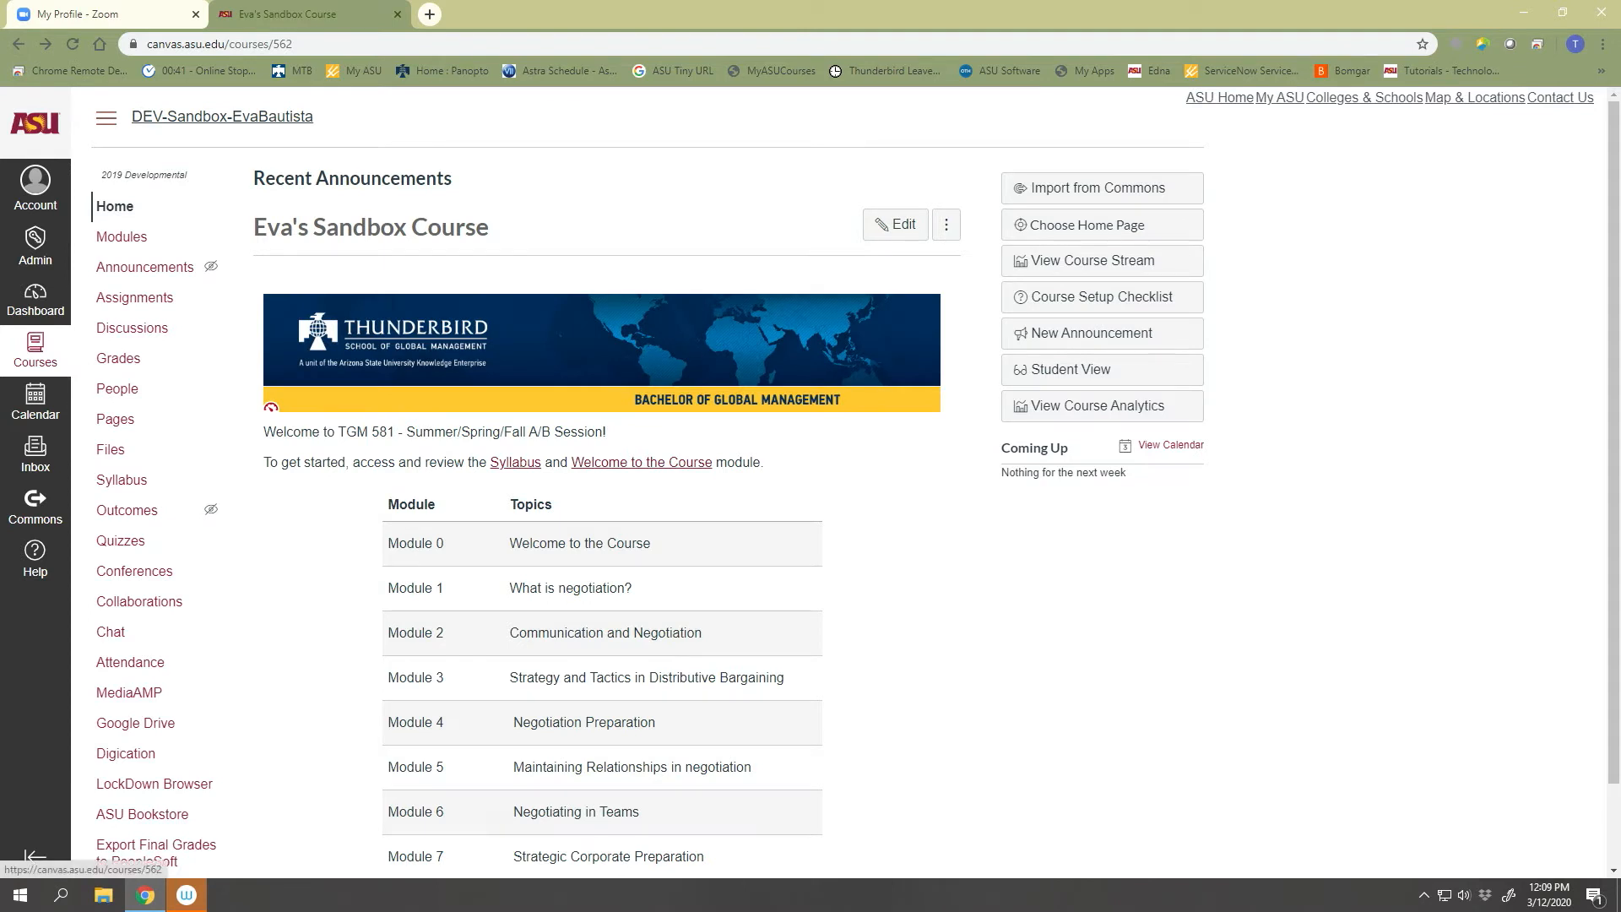
scroll(115, 179, "down", 1)
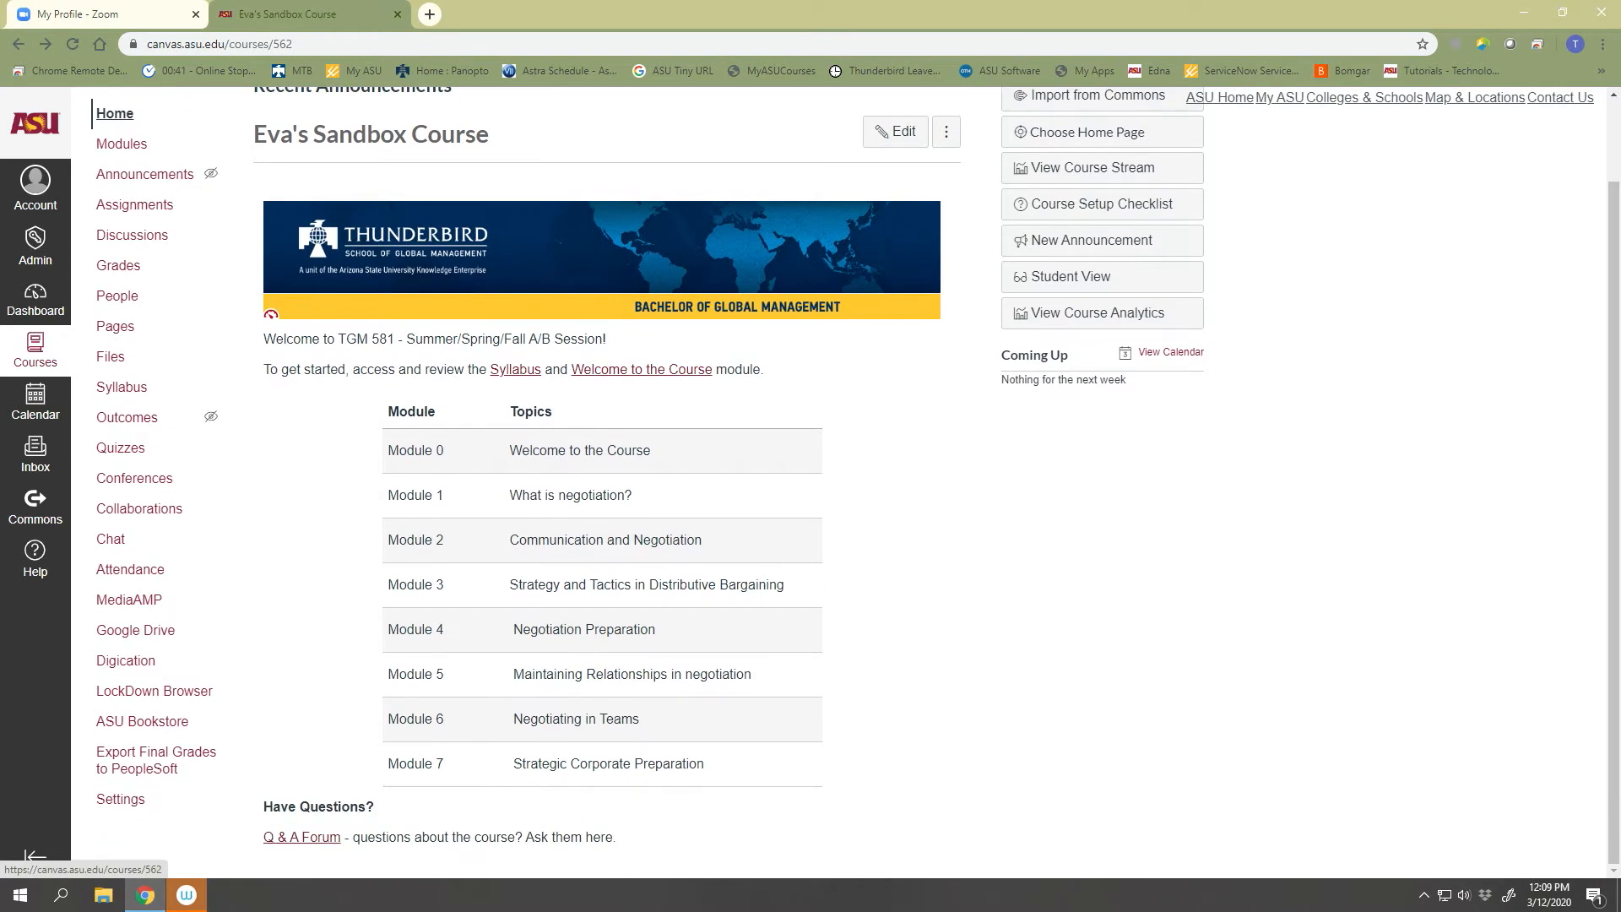
left_click(120, 799)
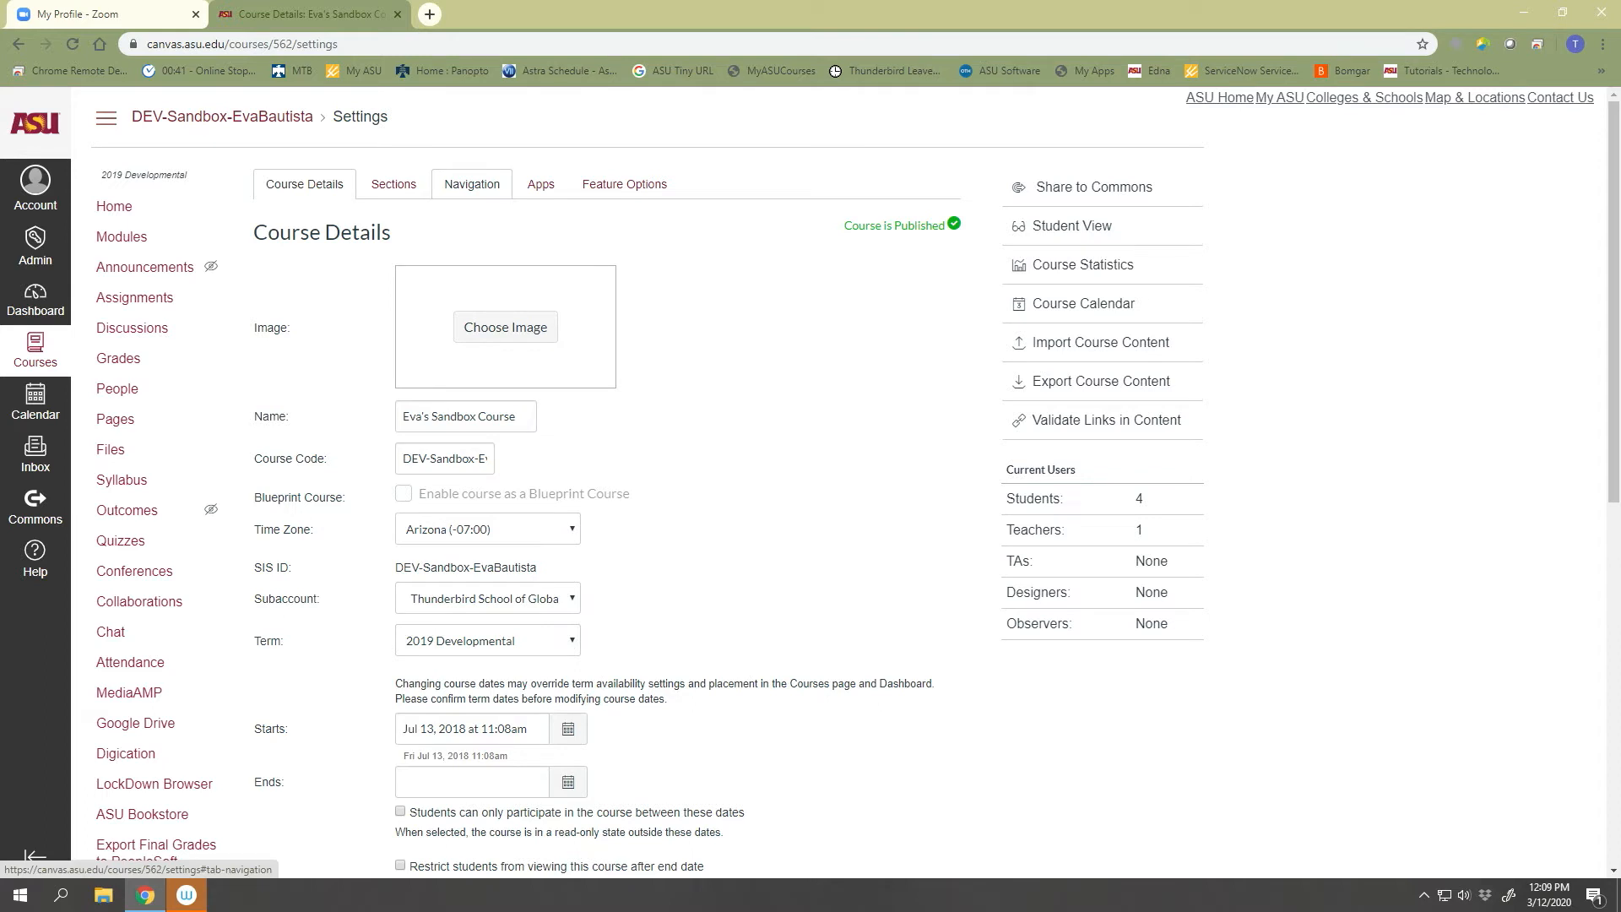
- Move Zoom from the hidden items to just below Home, save, and open Zoom
left_click(472, 184)
scroll(472, 184, "down", 1)
scroll(422, 591, "down", 1)
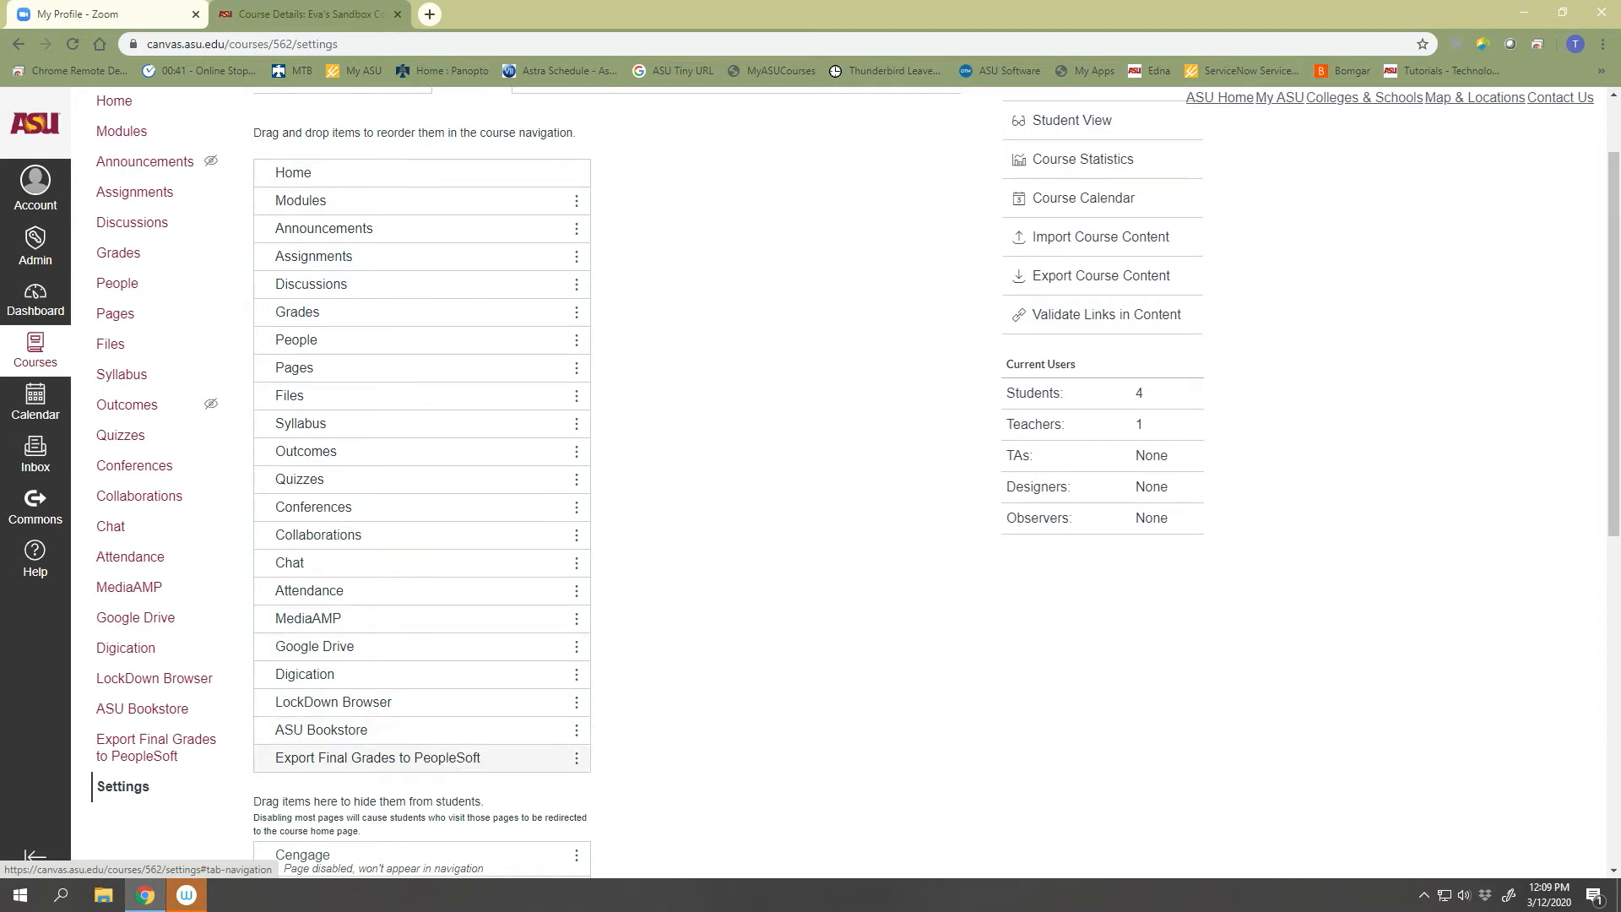
scroll(506, 760, "down", 8)
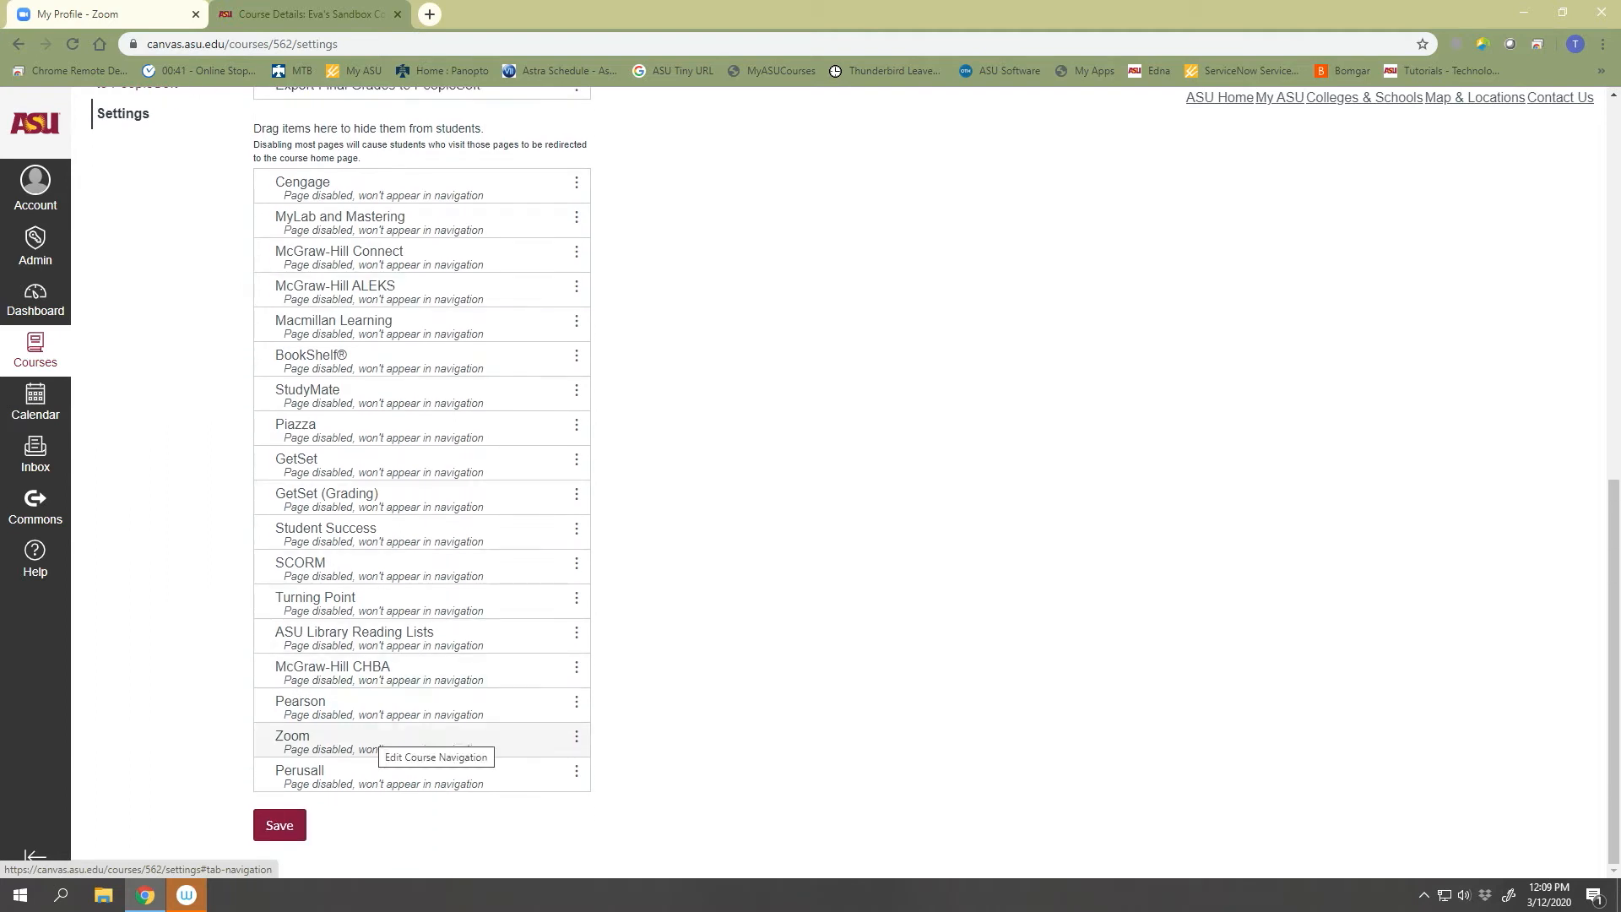
left_click_drag(378, 731, 379, 260)
scroll(378, 325, "up", 4)
scroll(378, 326, "up", 4)
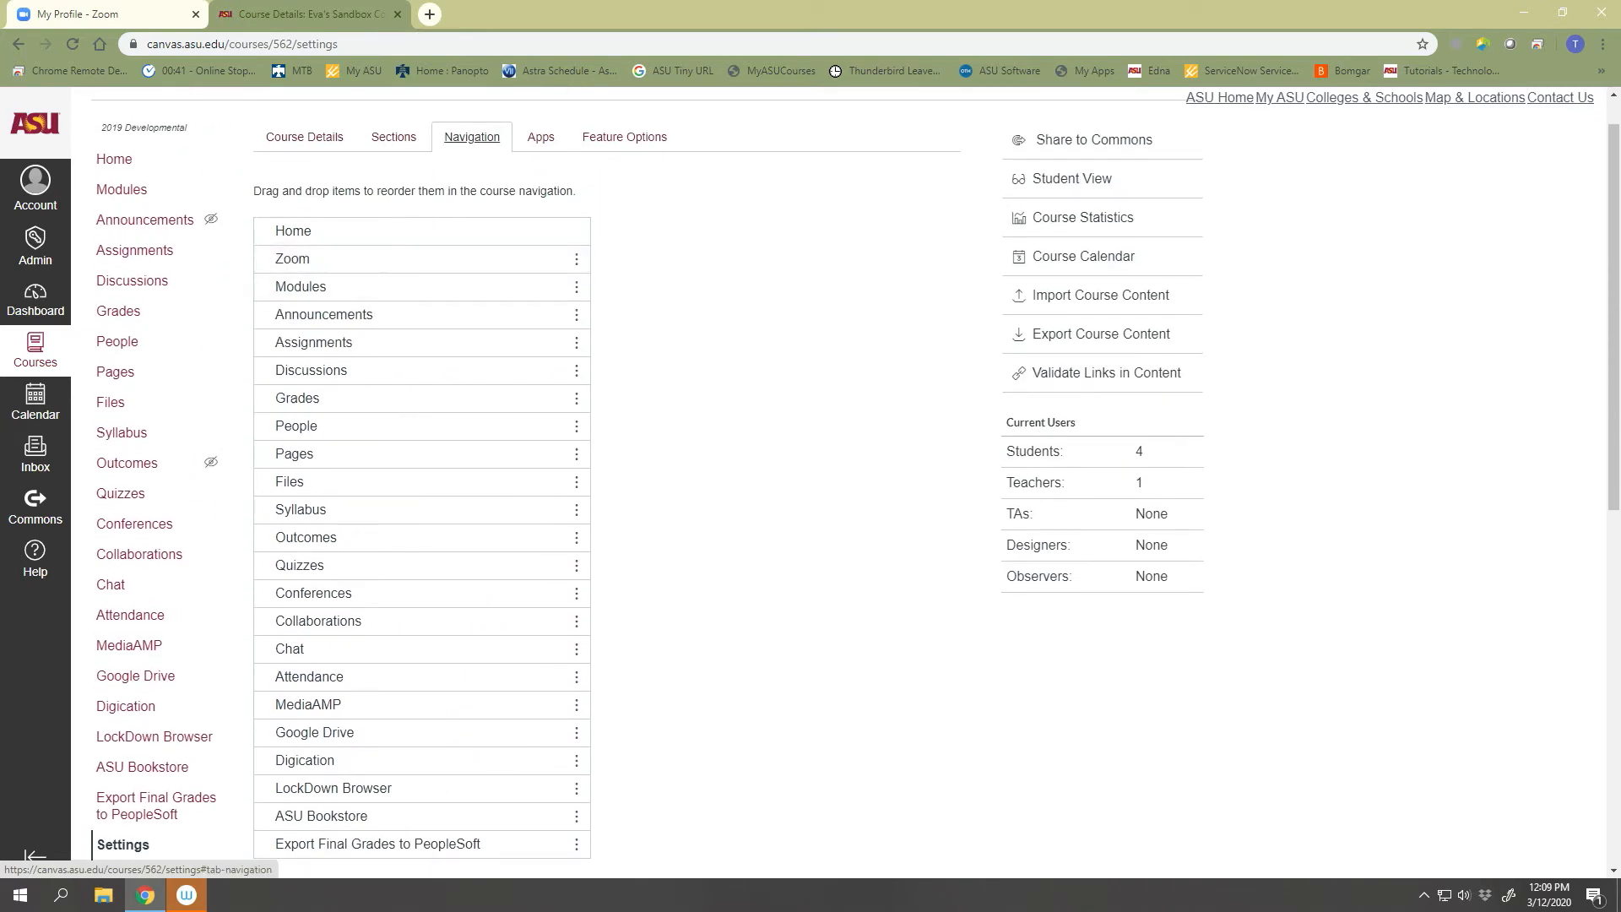
scroll(422, 481, "up", 1)
scroll(422, 481, "down", 9)
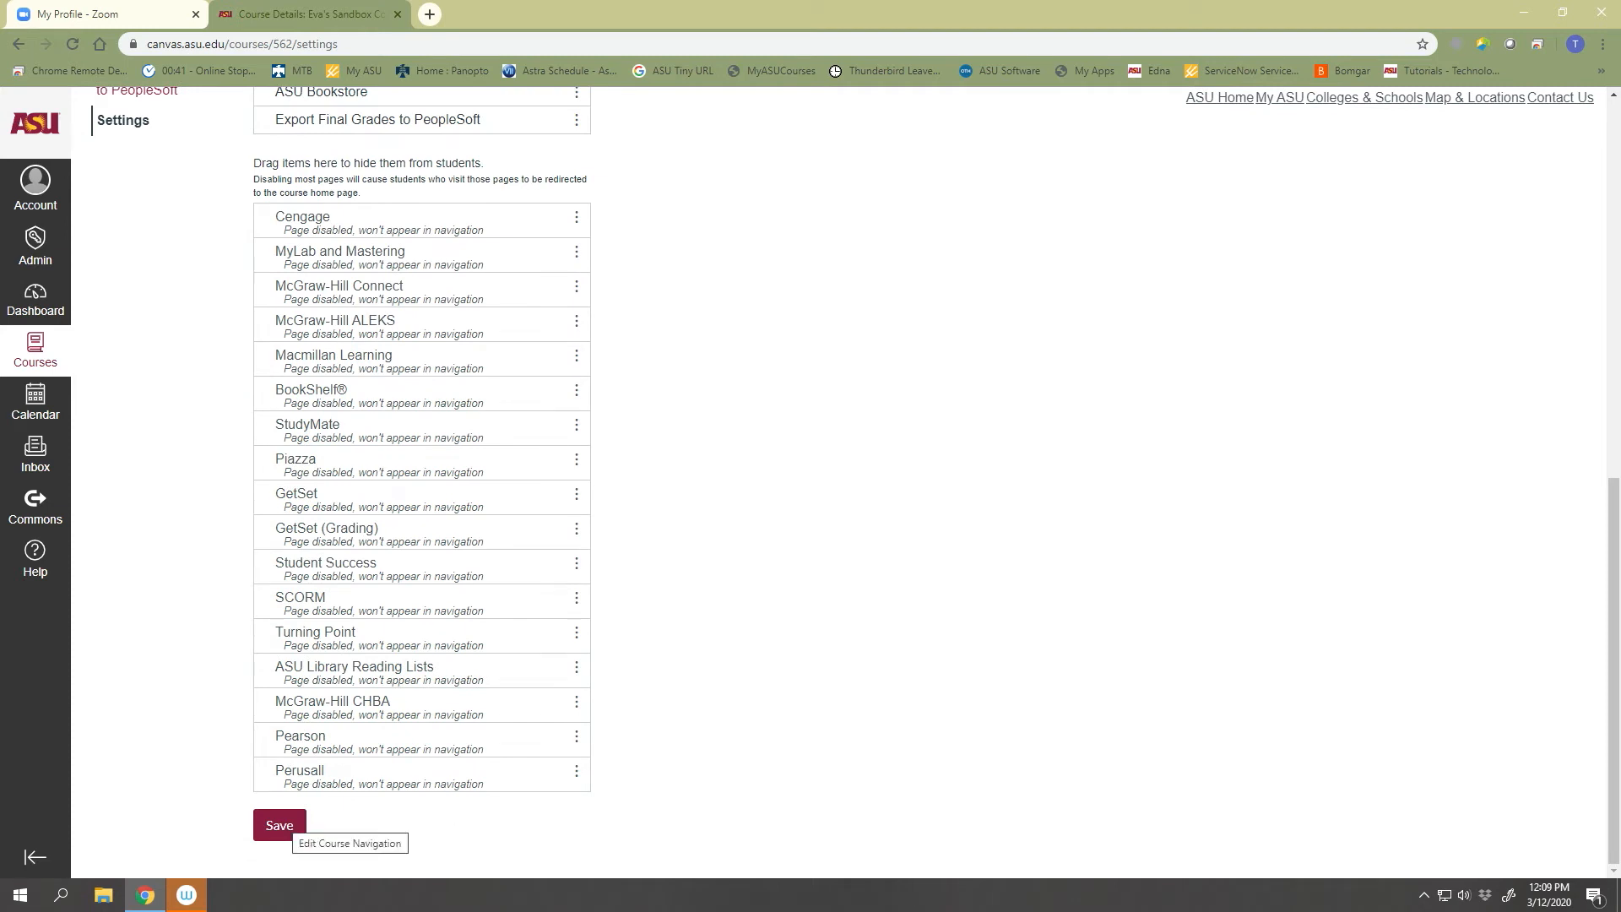
left_click(285, 824)
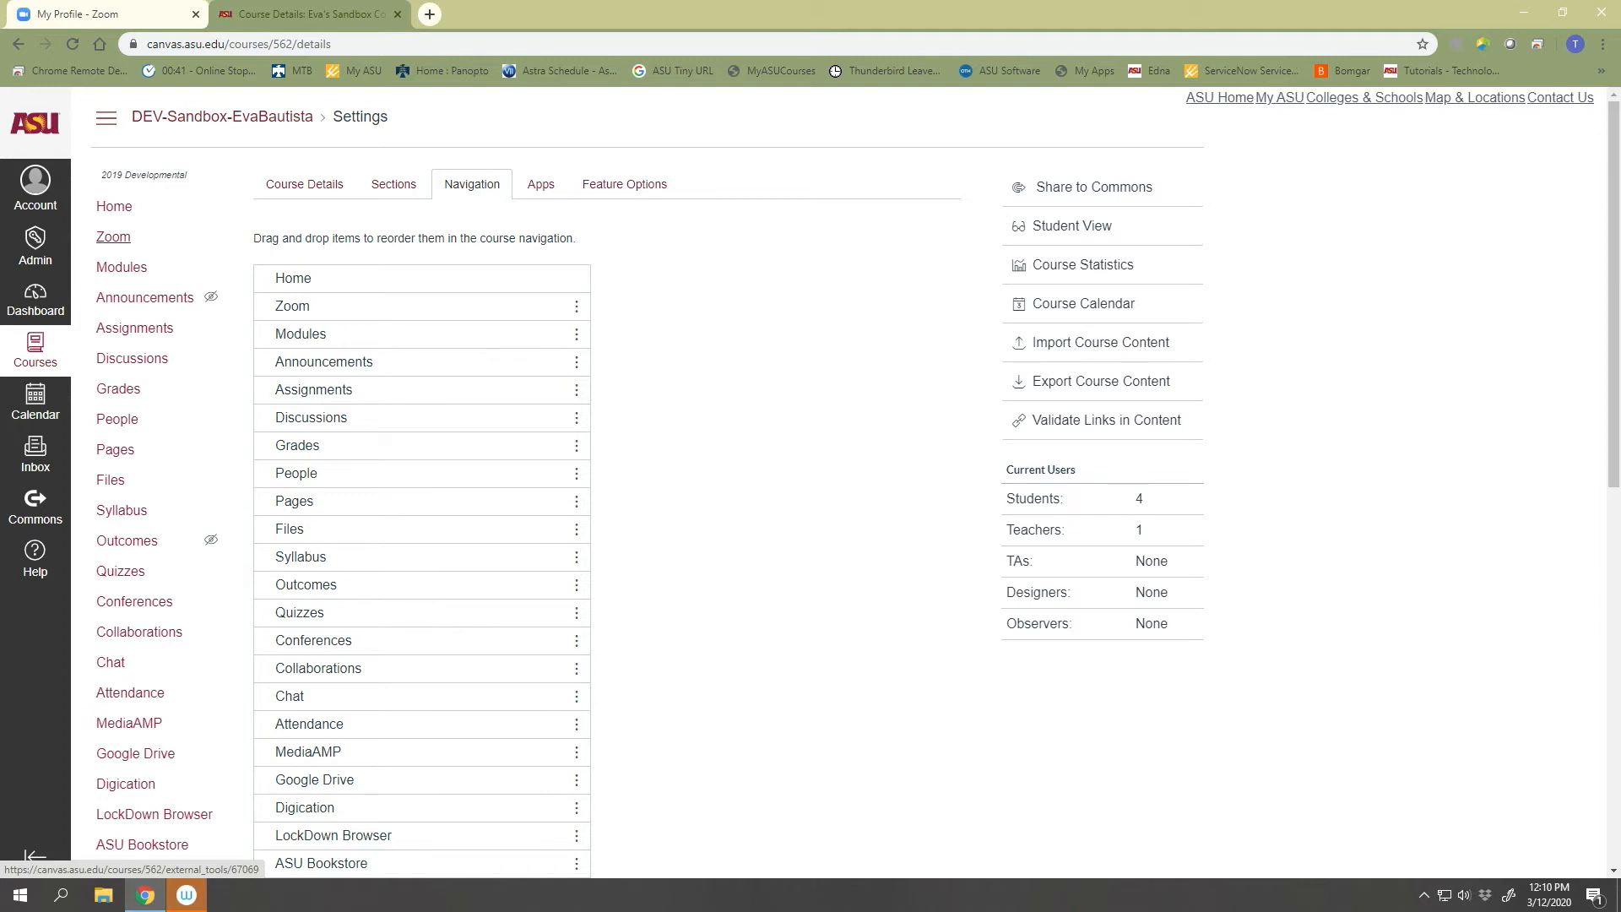
left_click(113, 237)
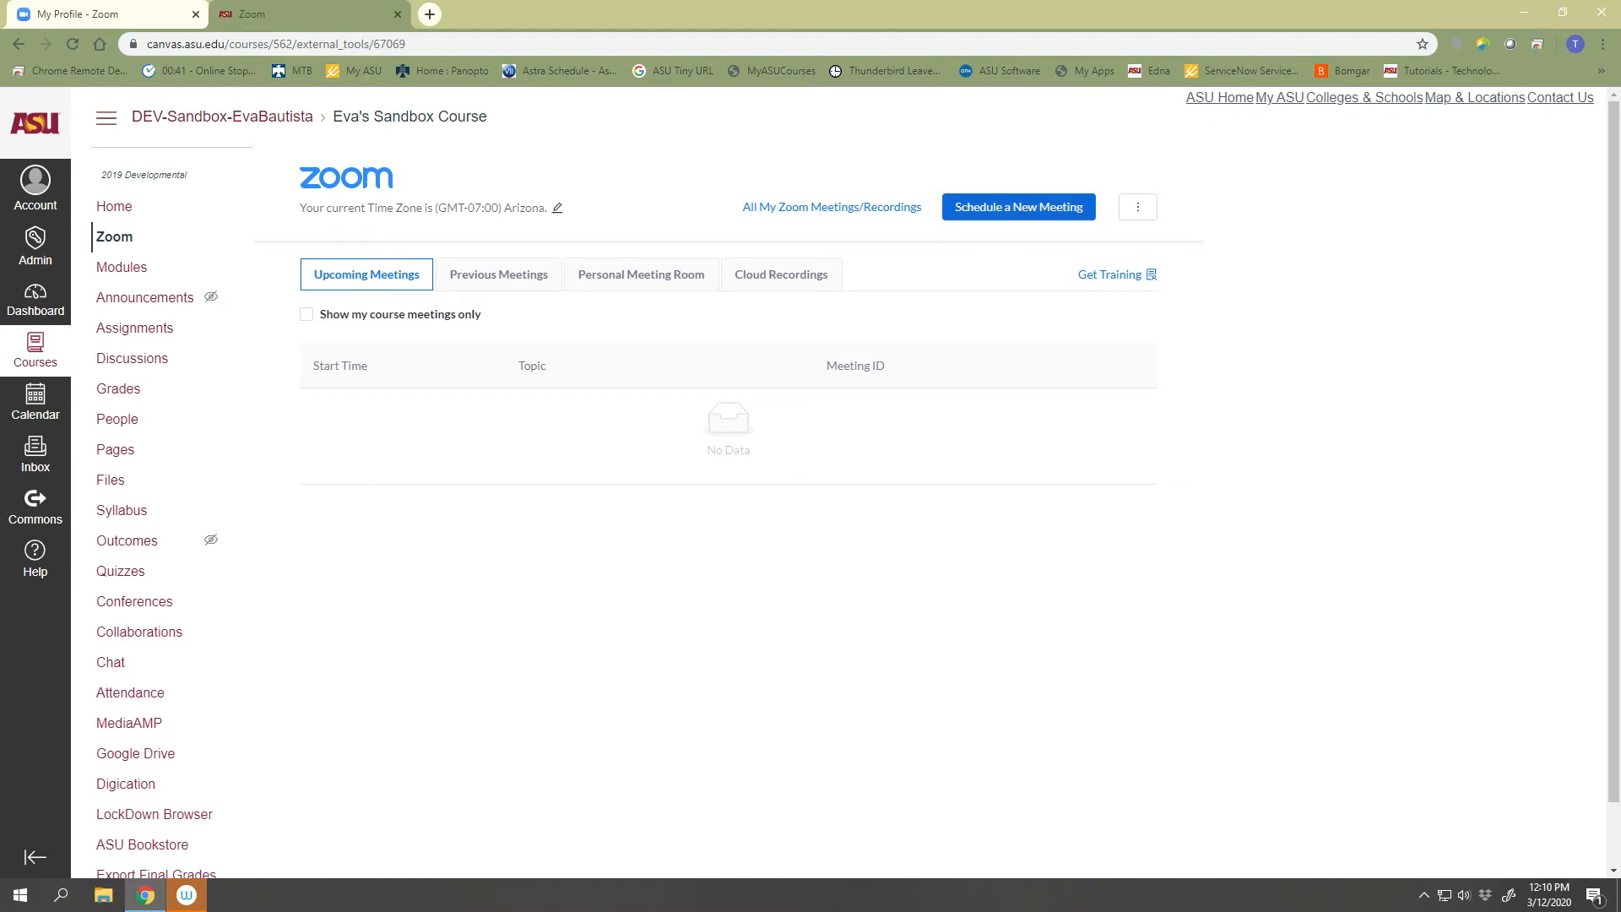
- Start editing the prefilled topic in the new Schedule a Meeting form
left_click(604, 317)
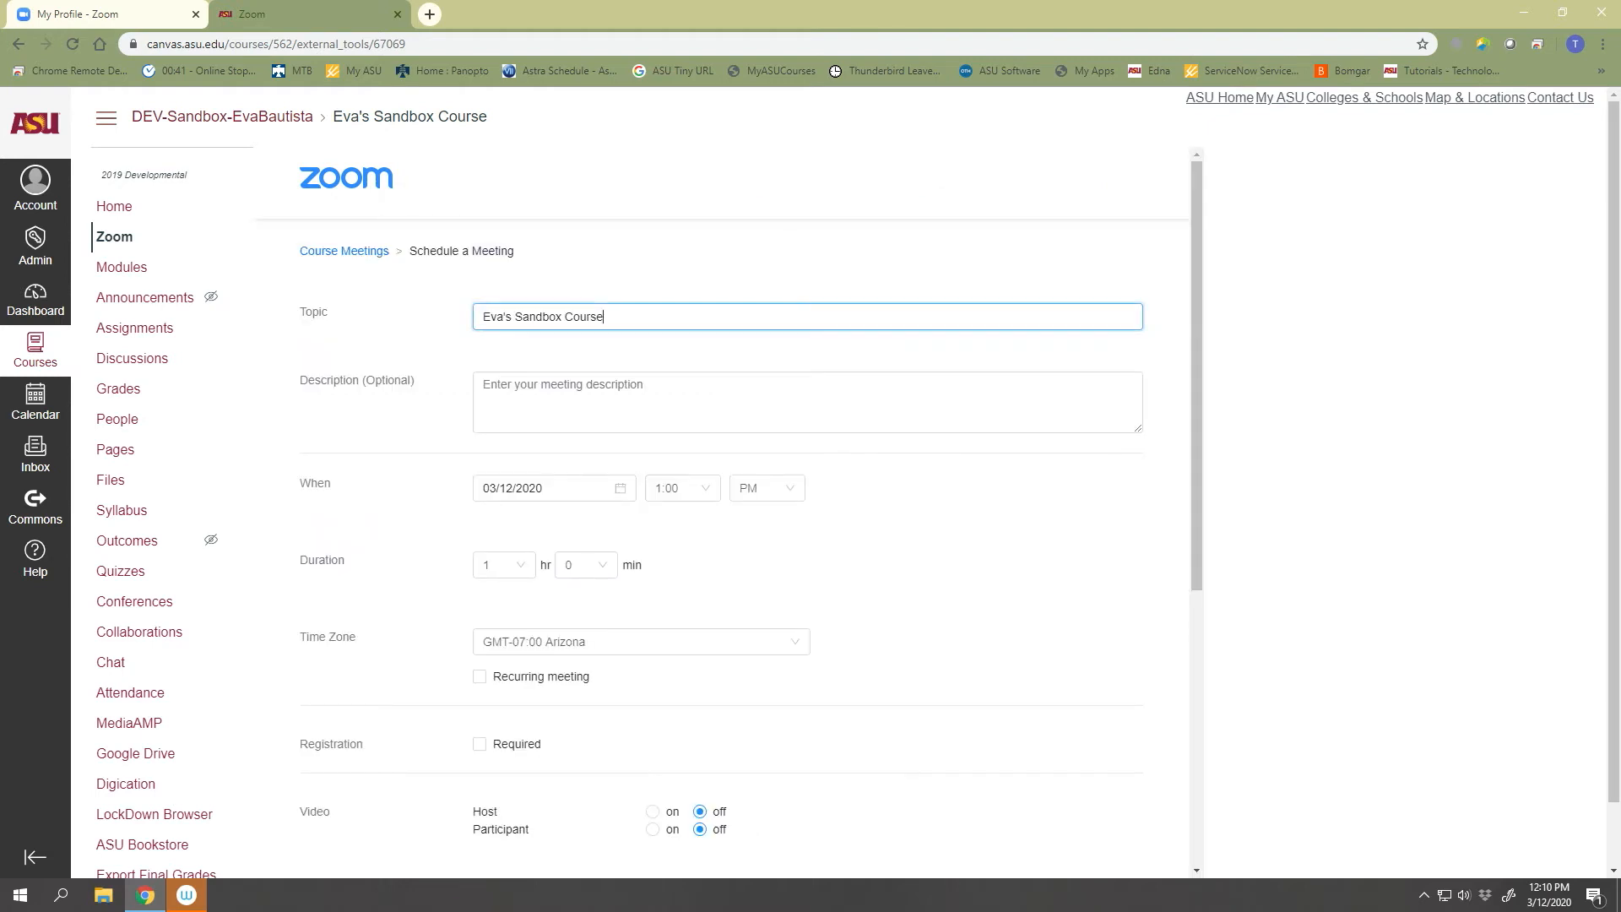
- Append ' - remote class link' to the topic and set the date to 03/16/2020
type("- remote class link")
scroll(734, 520, "down", 1)
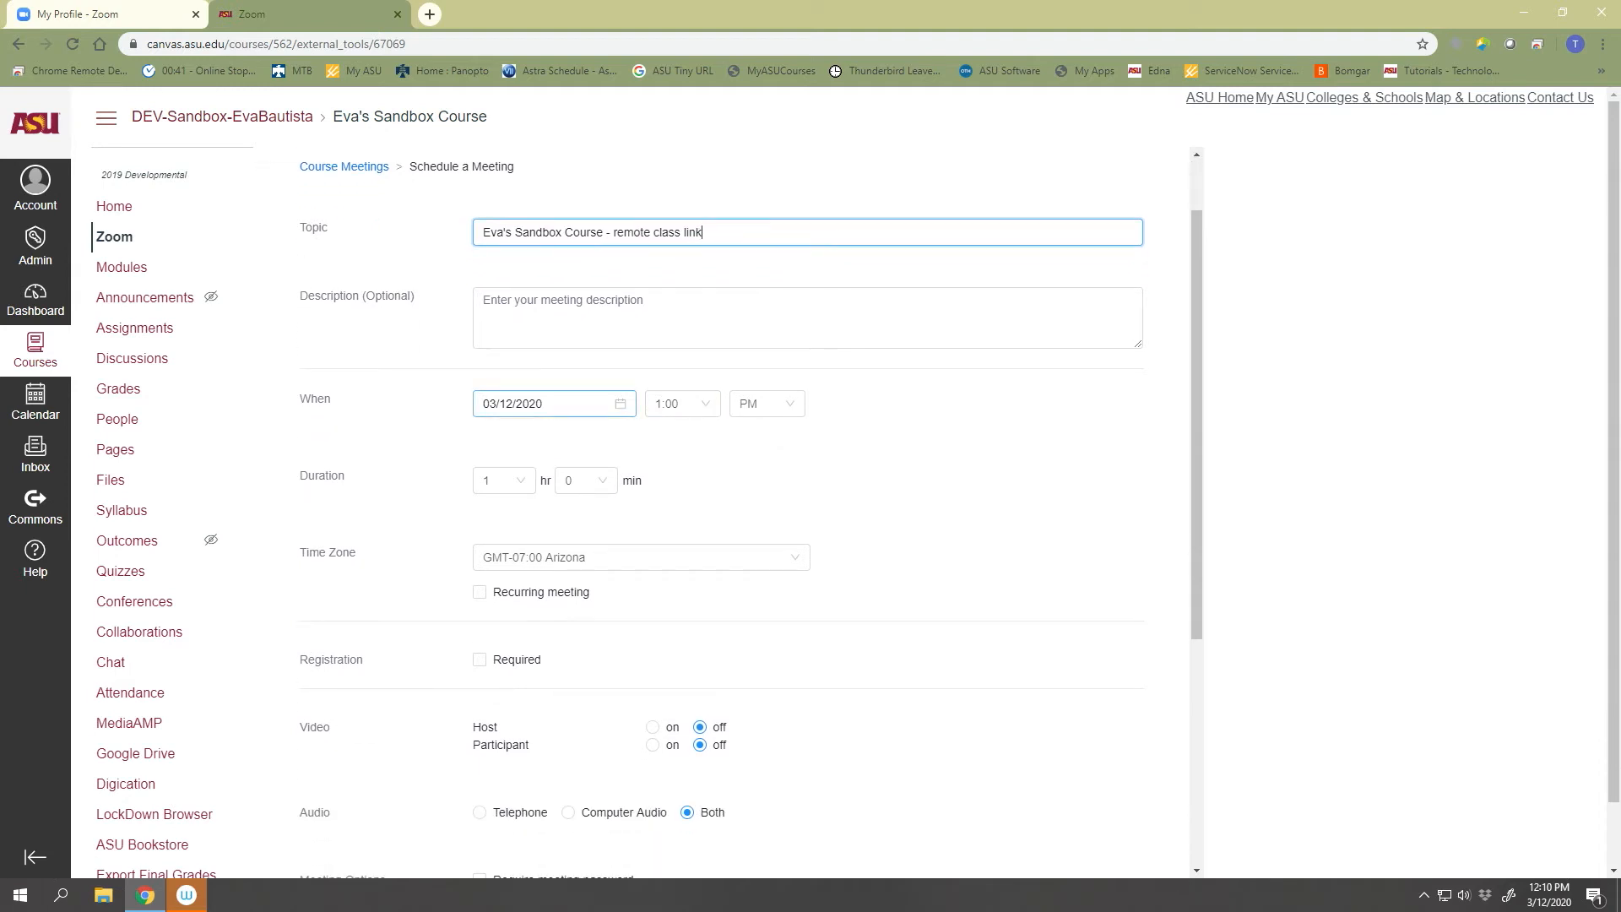
left_click(554, 404)
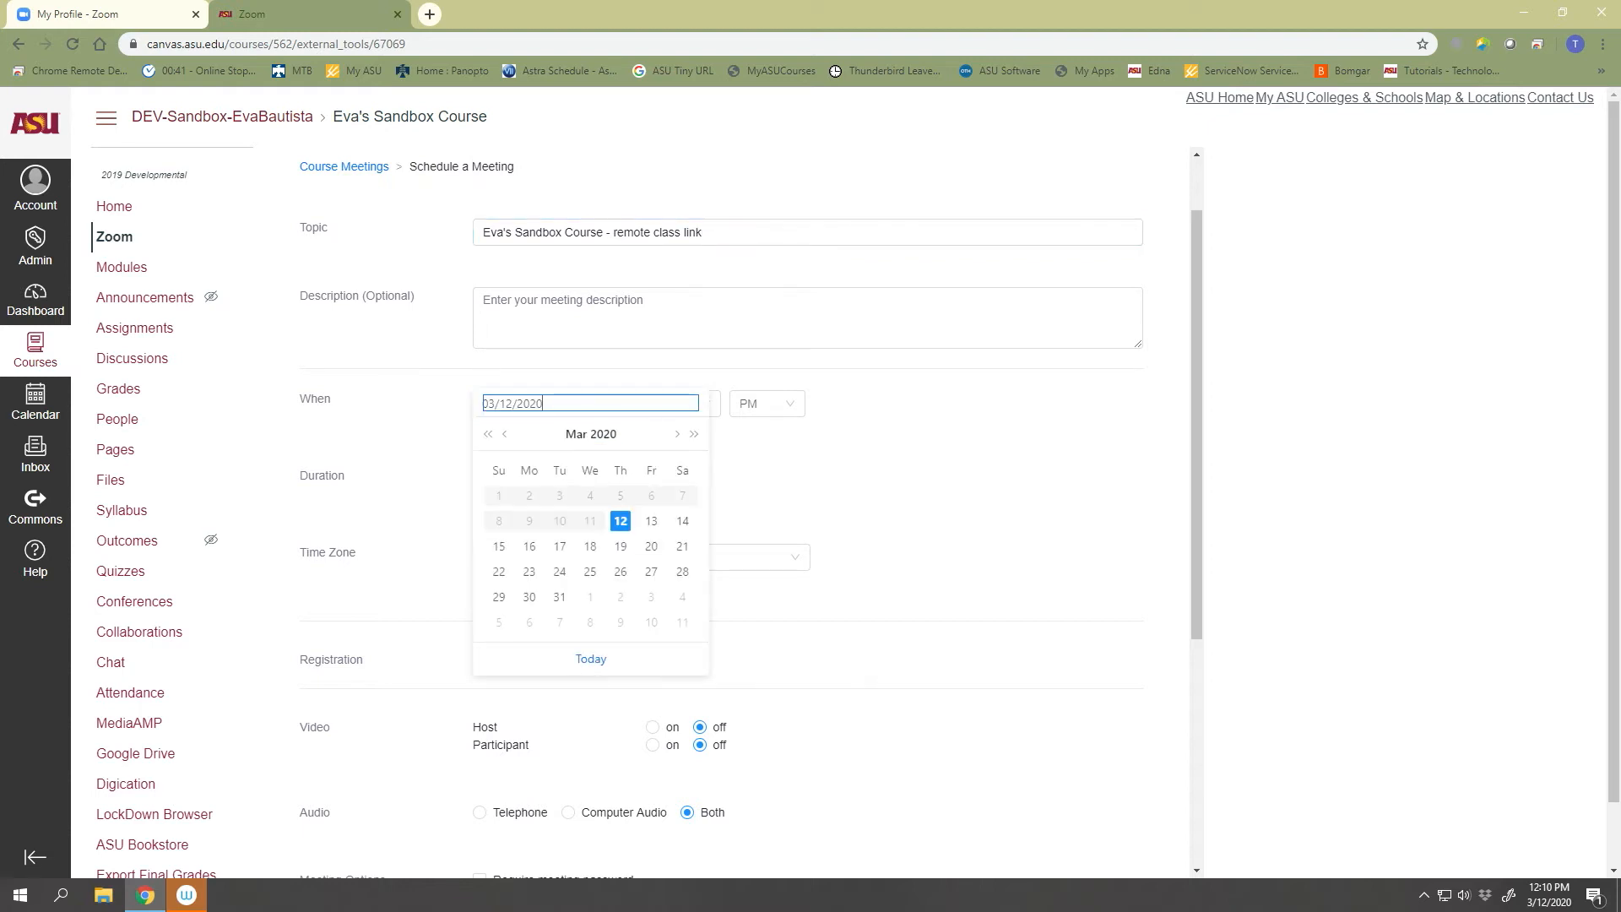
left_click(529, 547)
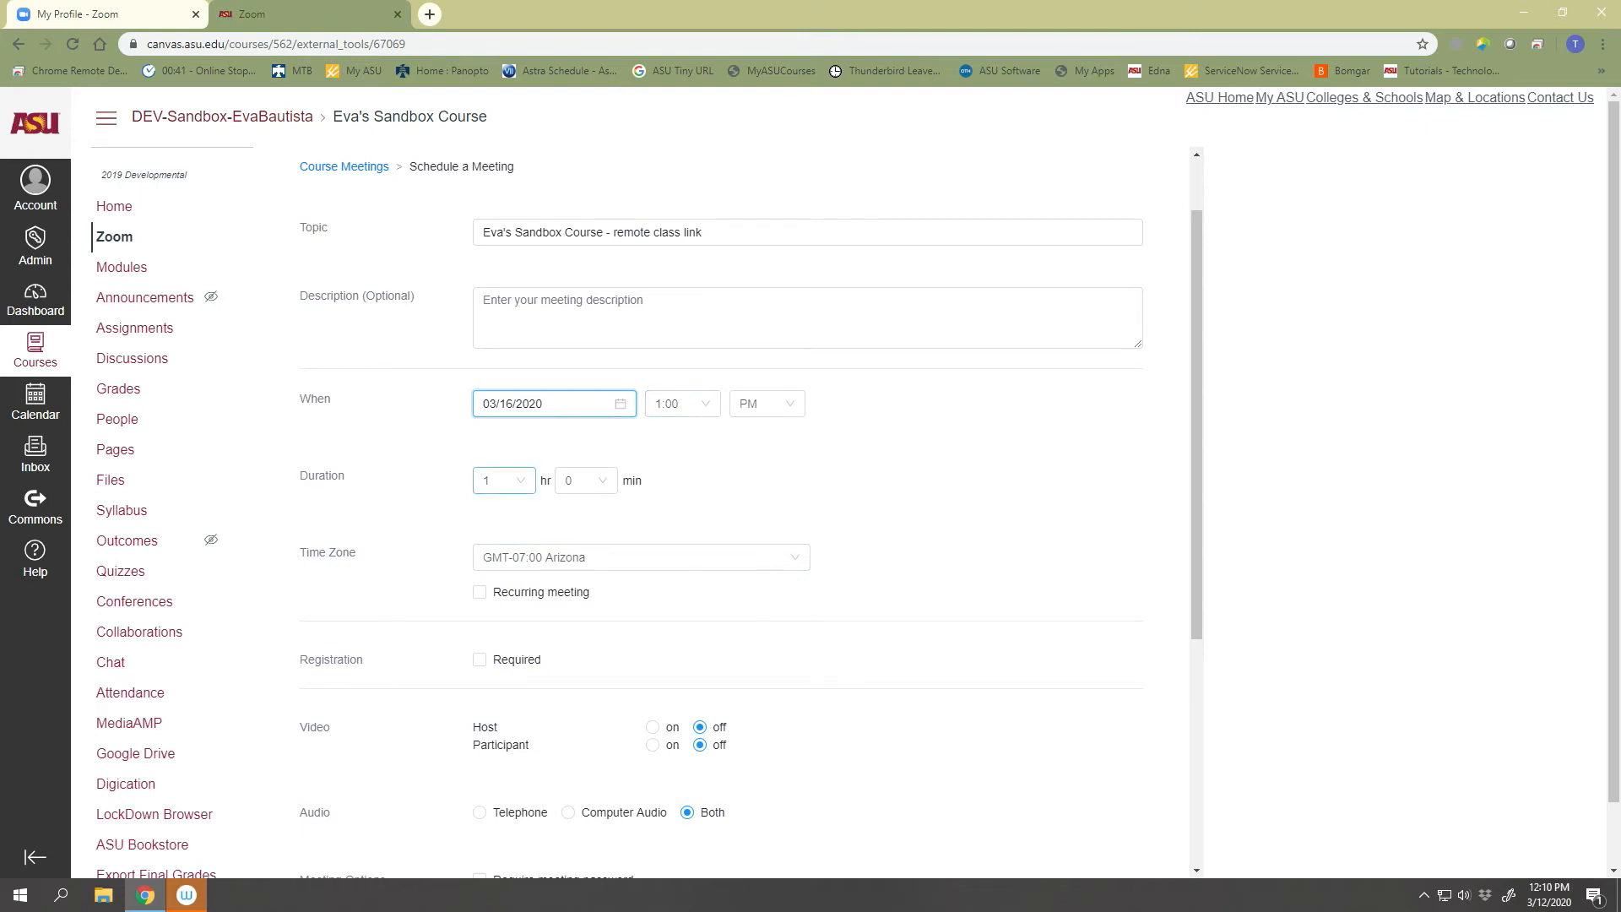
- Set the meeting duration to 2 hr 45 min
left_click(504, 480)
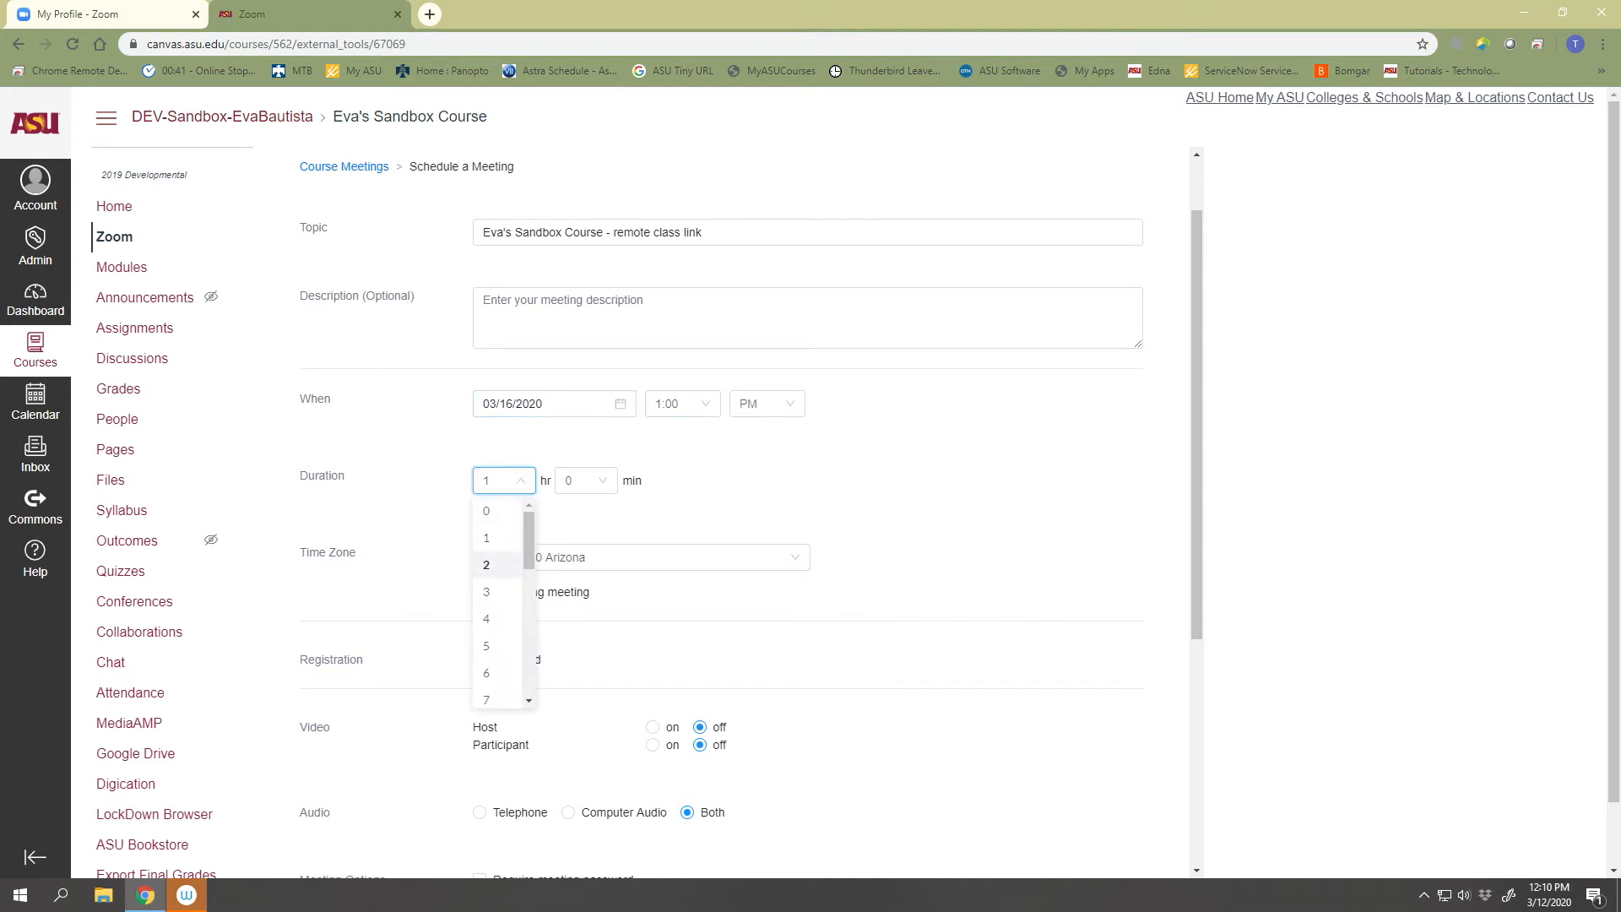
left_click(490, 565)
left_click(583, 480)
left_click(571, 592)
scroll(726, 516, "down", 2)
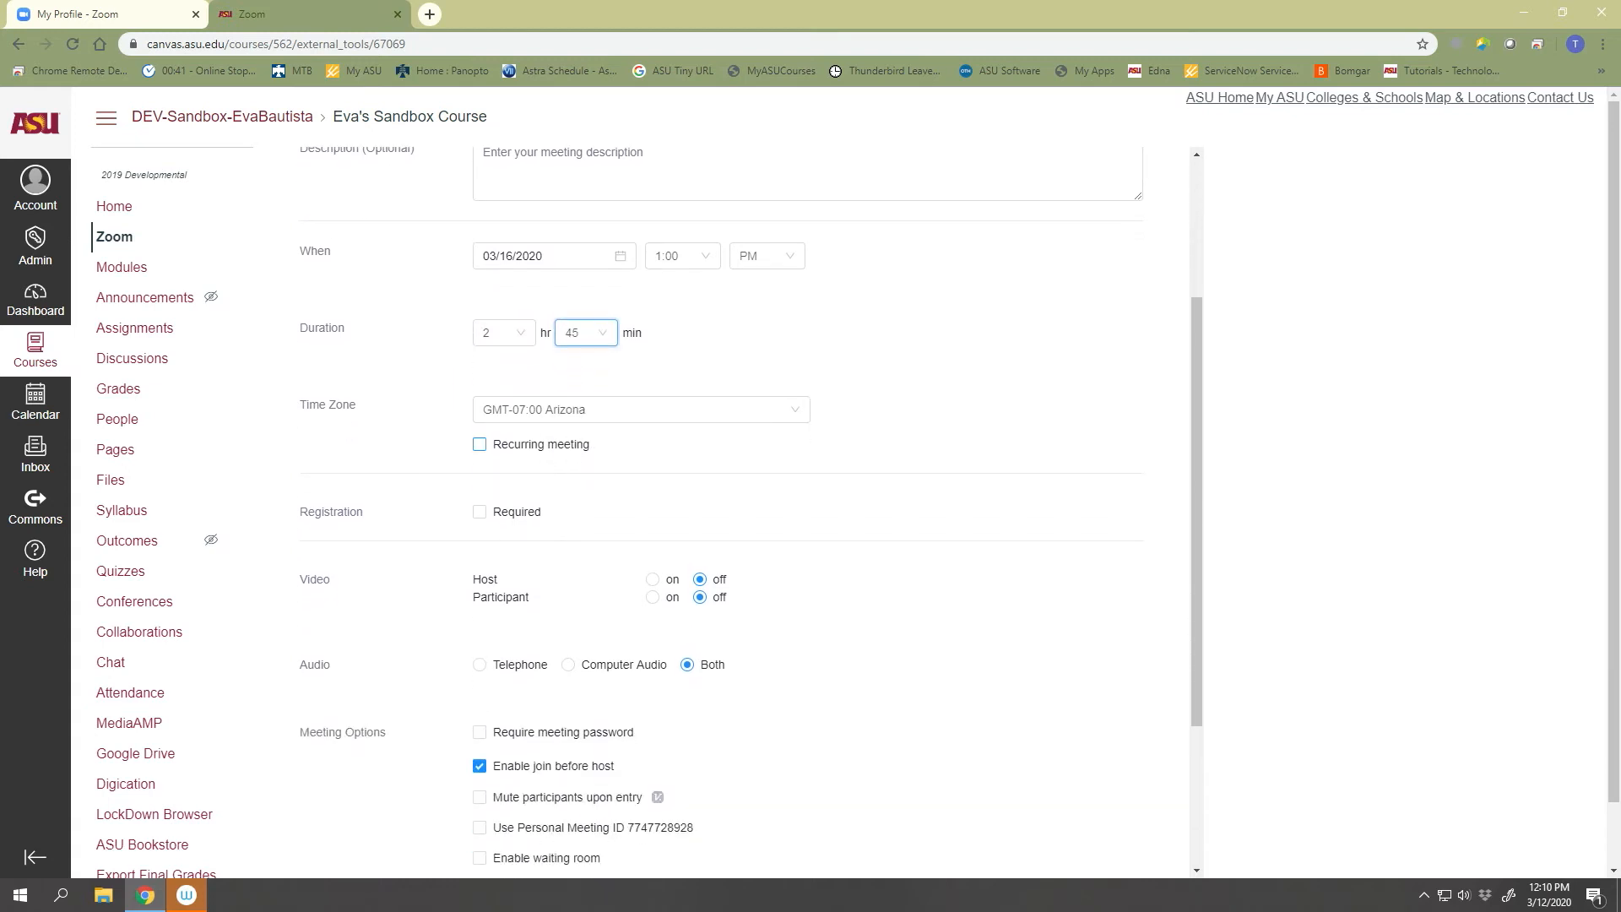
- Make the meeting recur weekly on Mon and Wed, with Thu unchecked
left_click(480, 444)
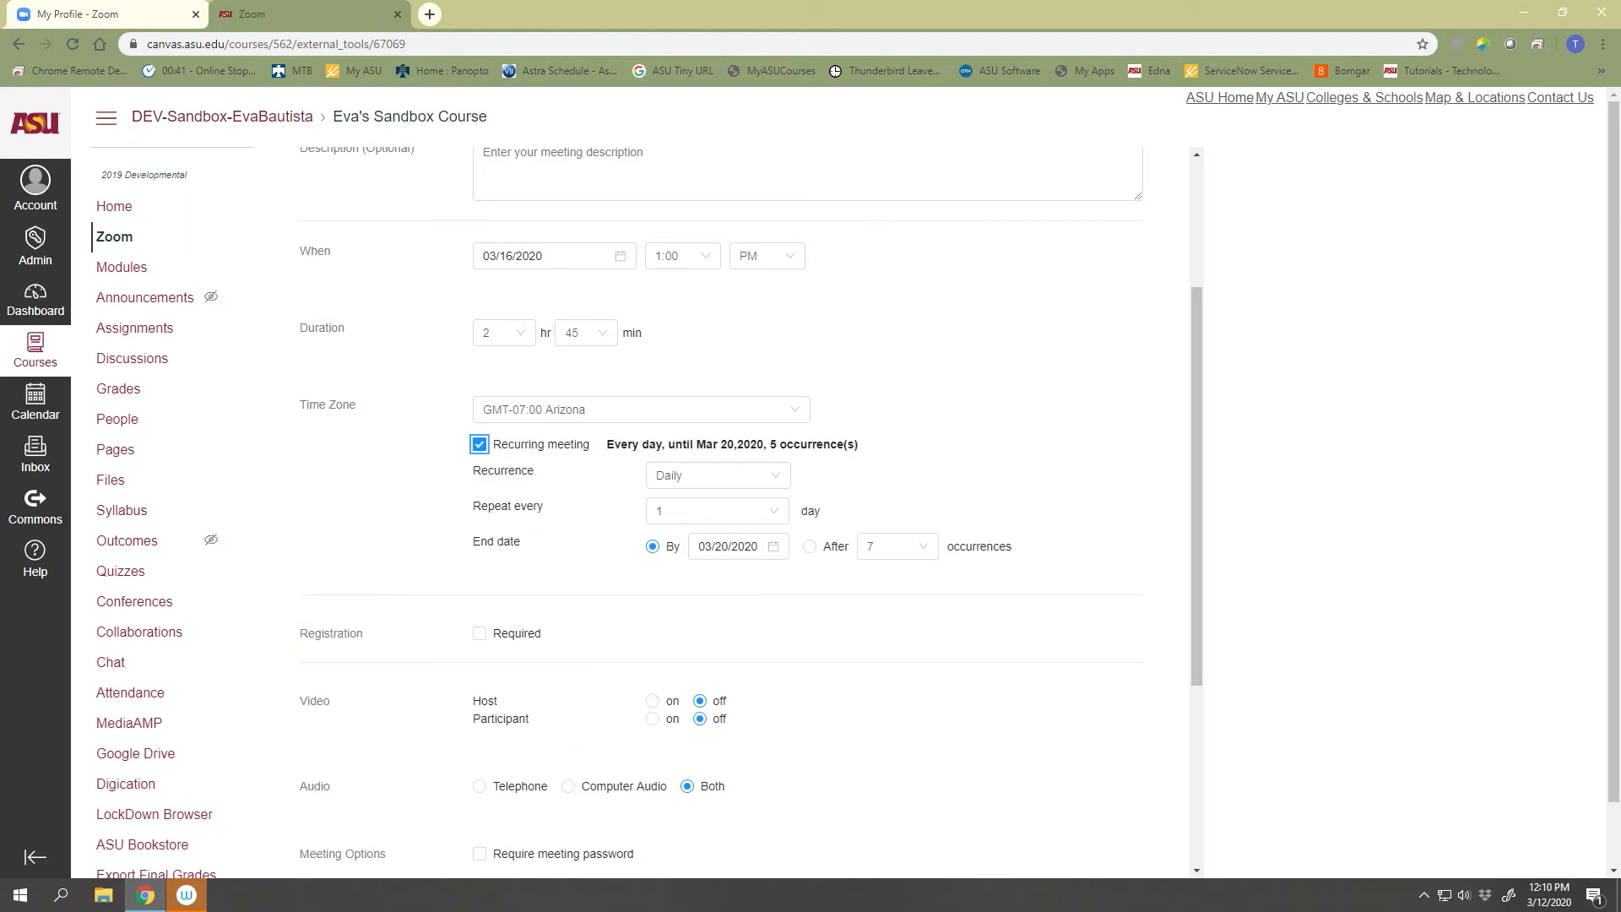
left_click(718, 475)
left_click(718, 511)
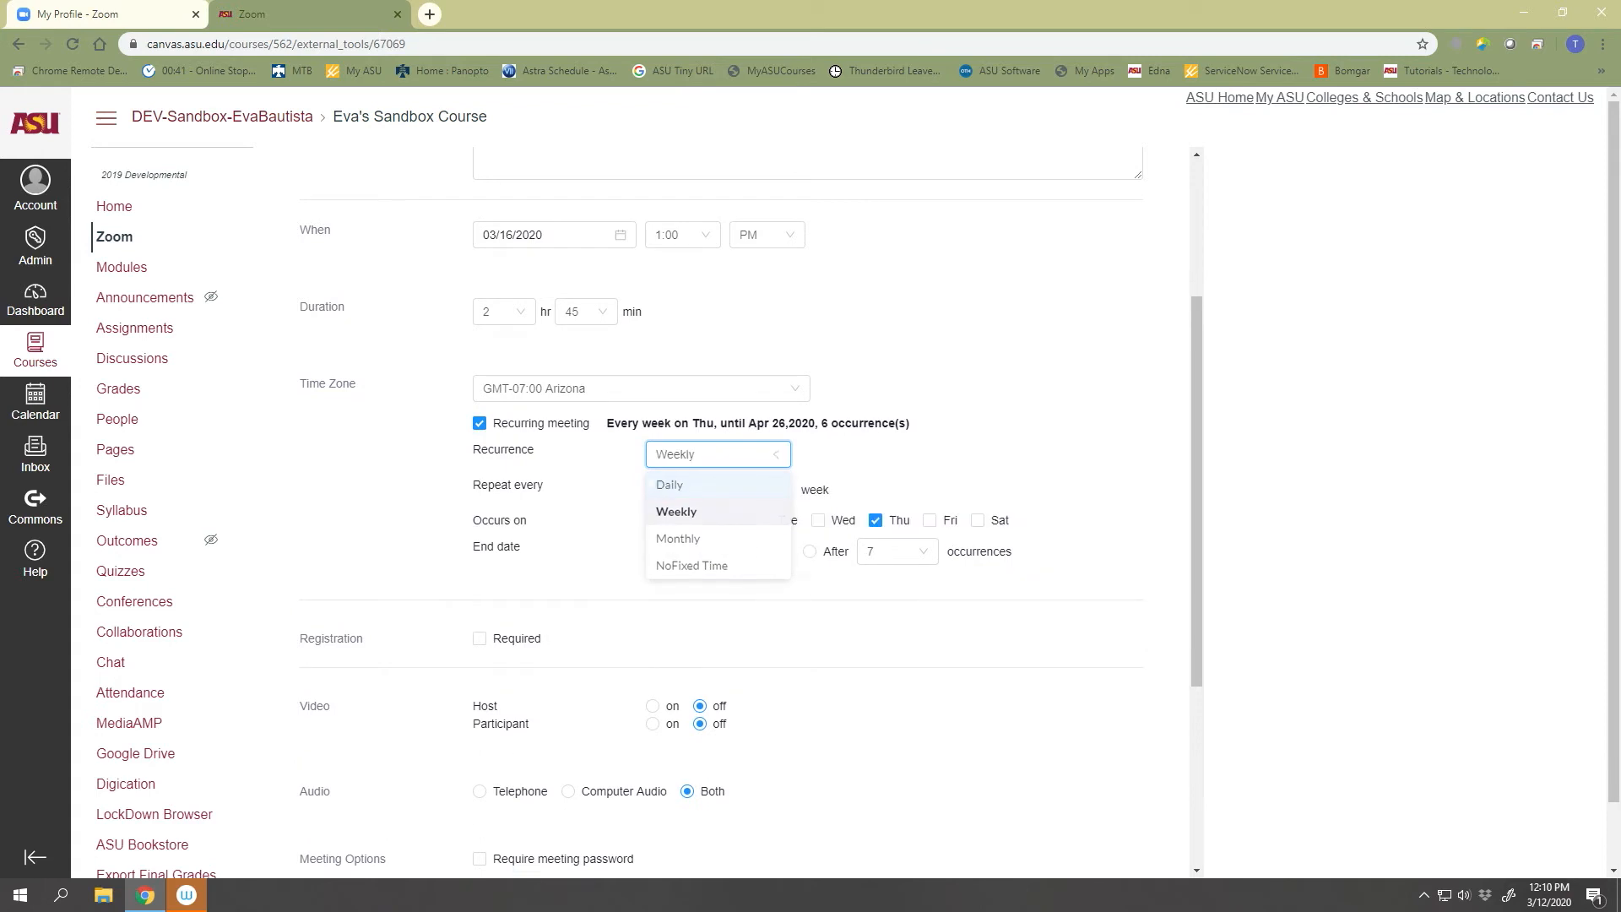
left_click(708, 520)
left_click(818, 520)
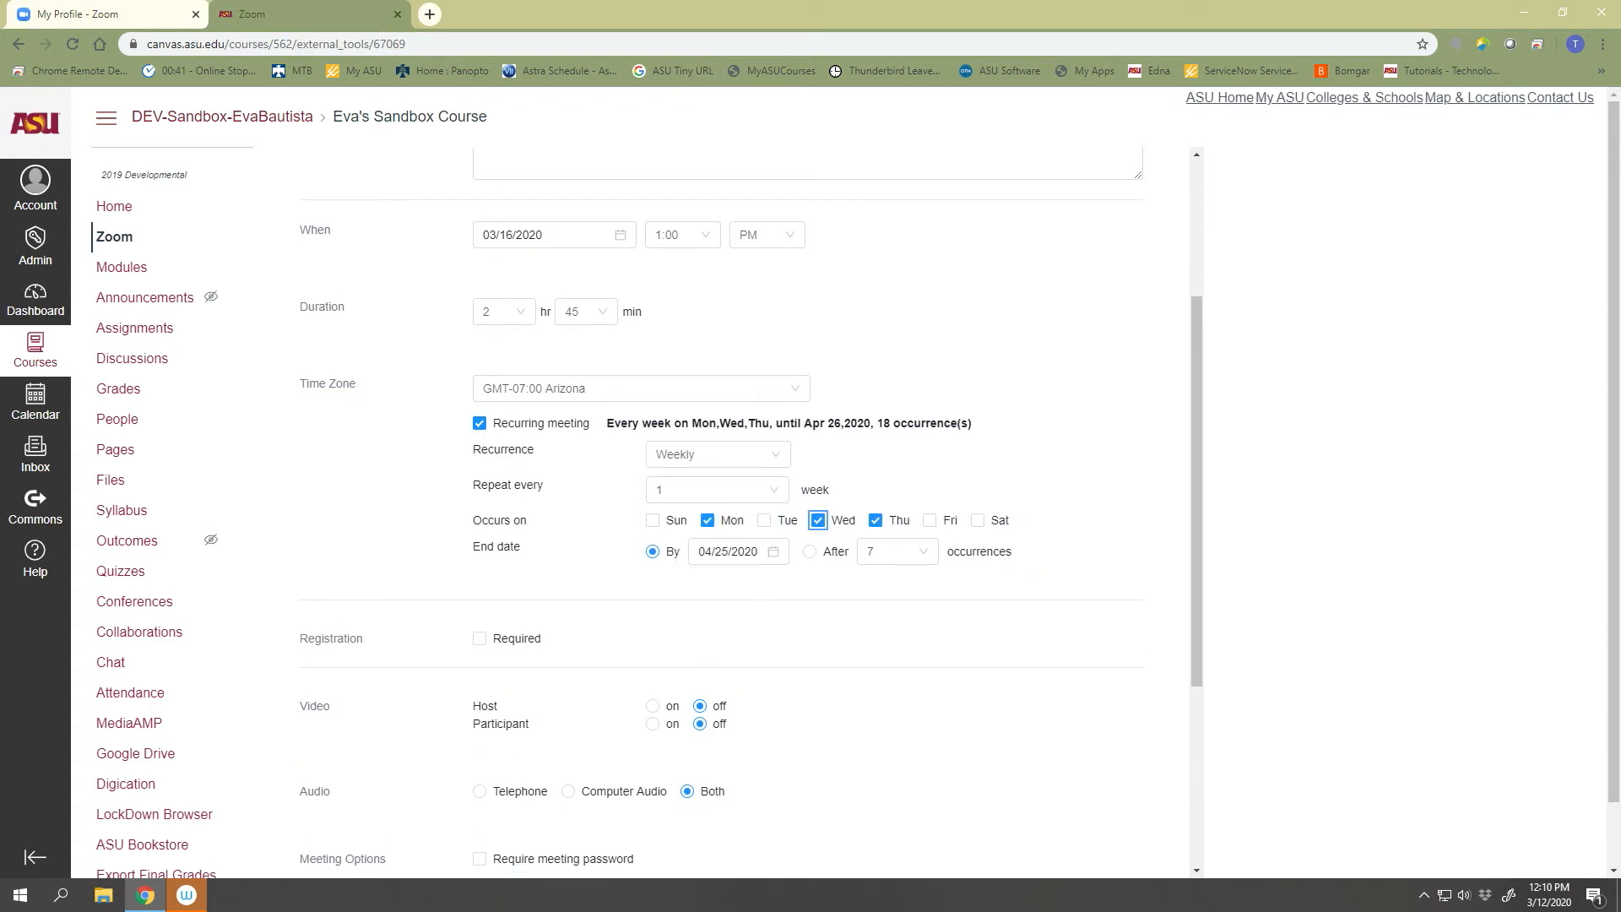
left_click(875, 520)
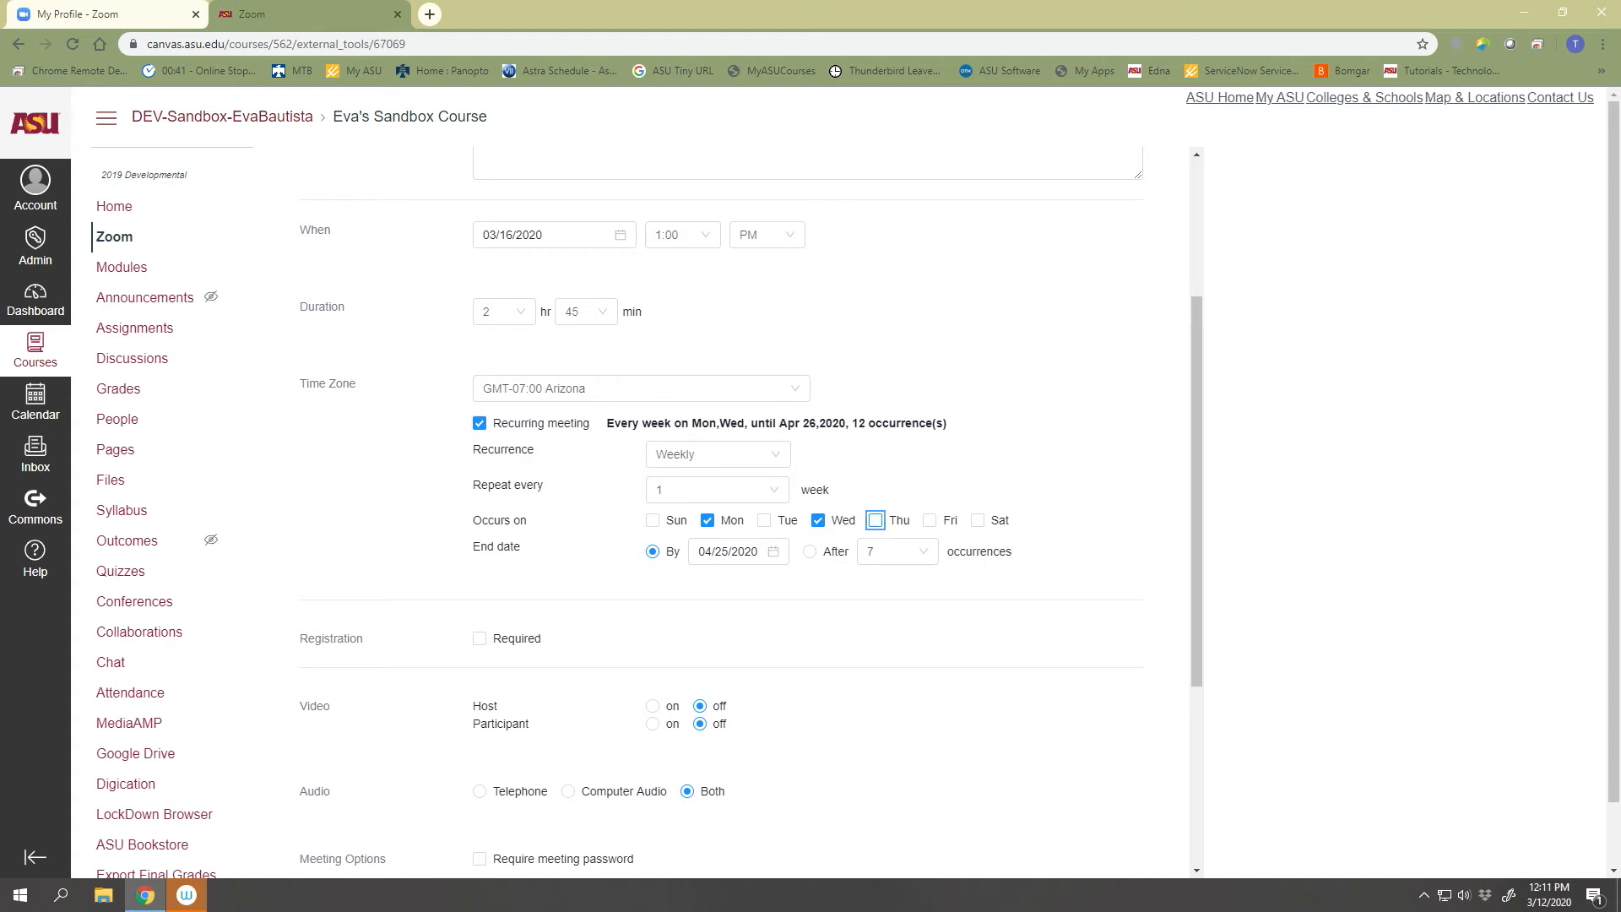
- End the recurring series on May 8, 2020
left_click(772, 552)
left_click(892, 582)
left_click(866, 669)
scroll(867, 668, "down", 3)
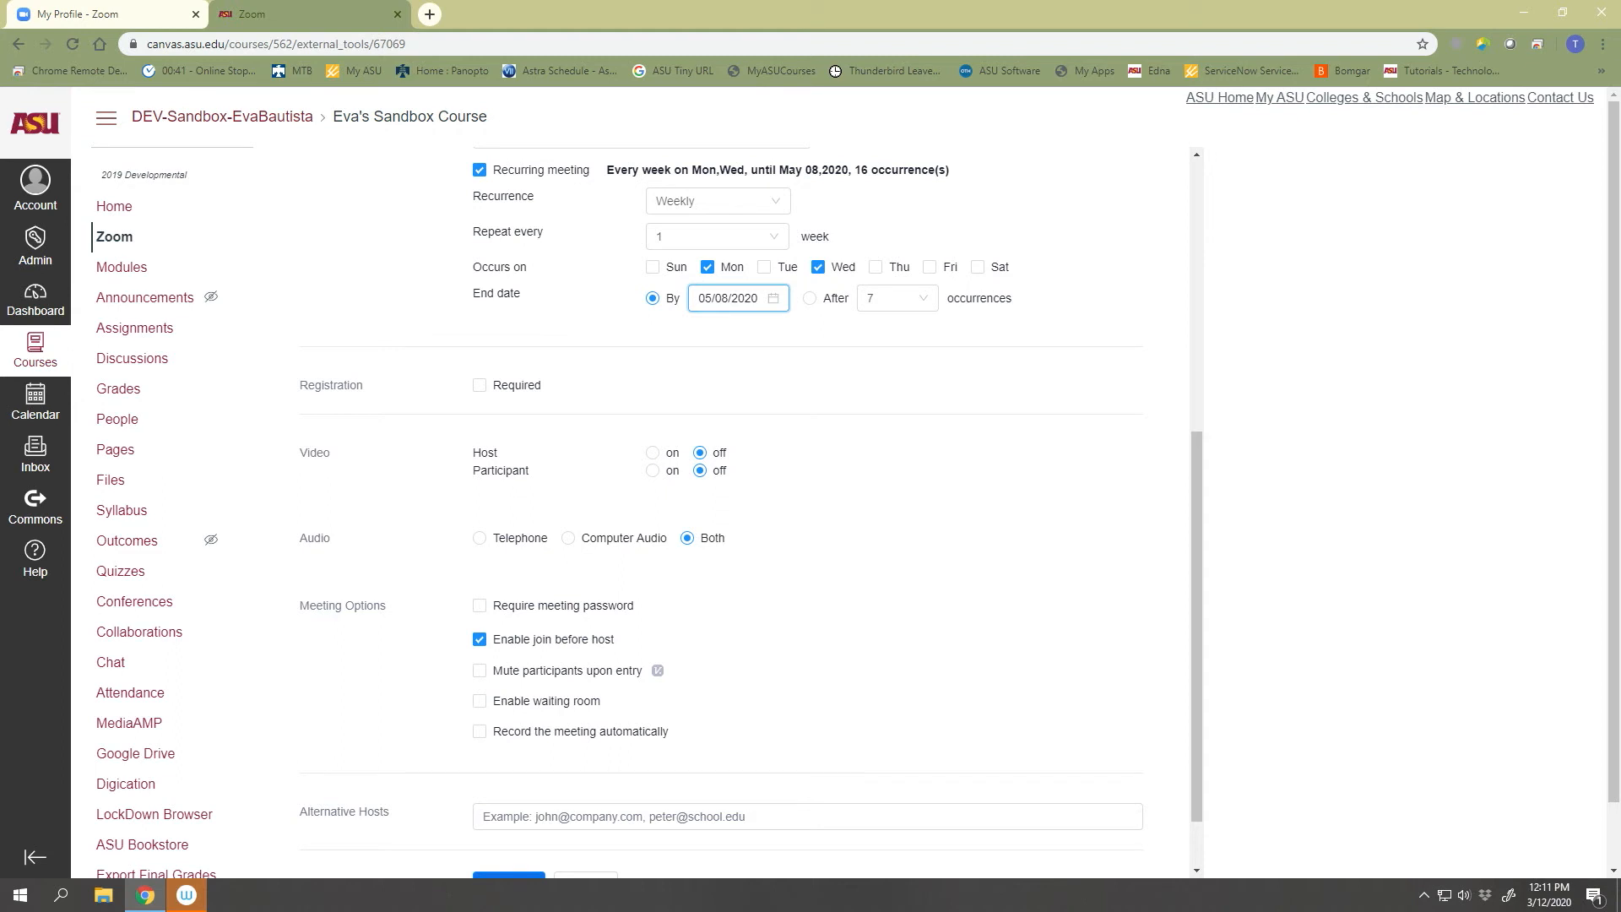
- Turn host and participant video on
scroll(653, 448, "down", 1)
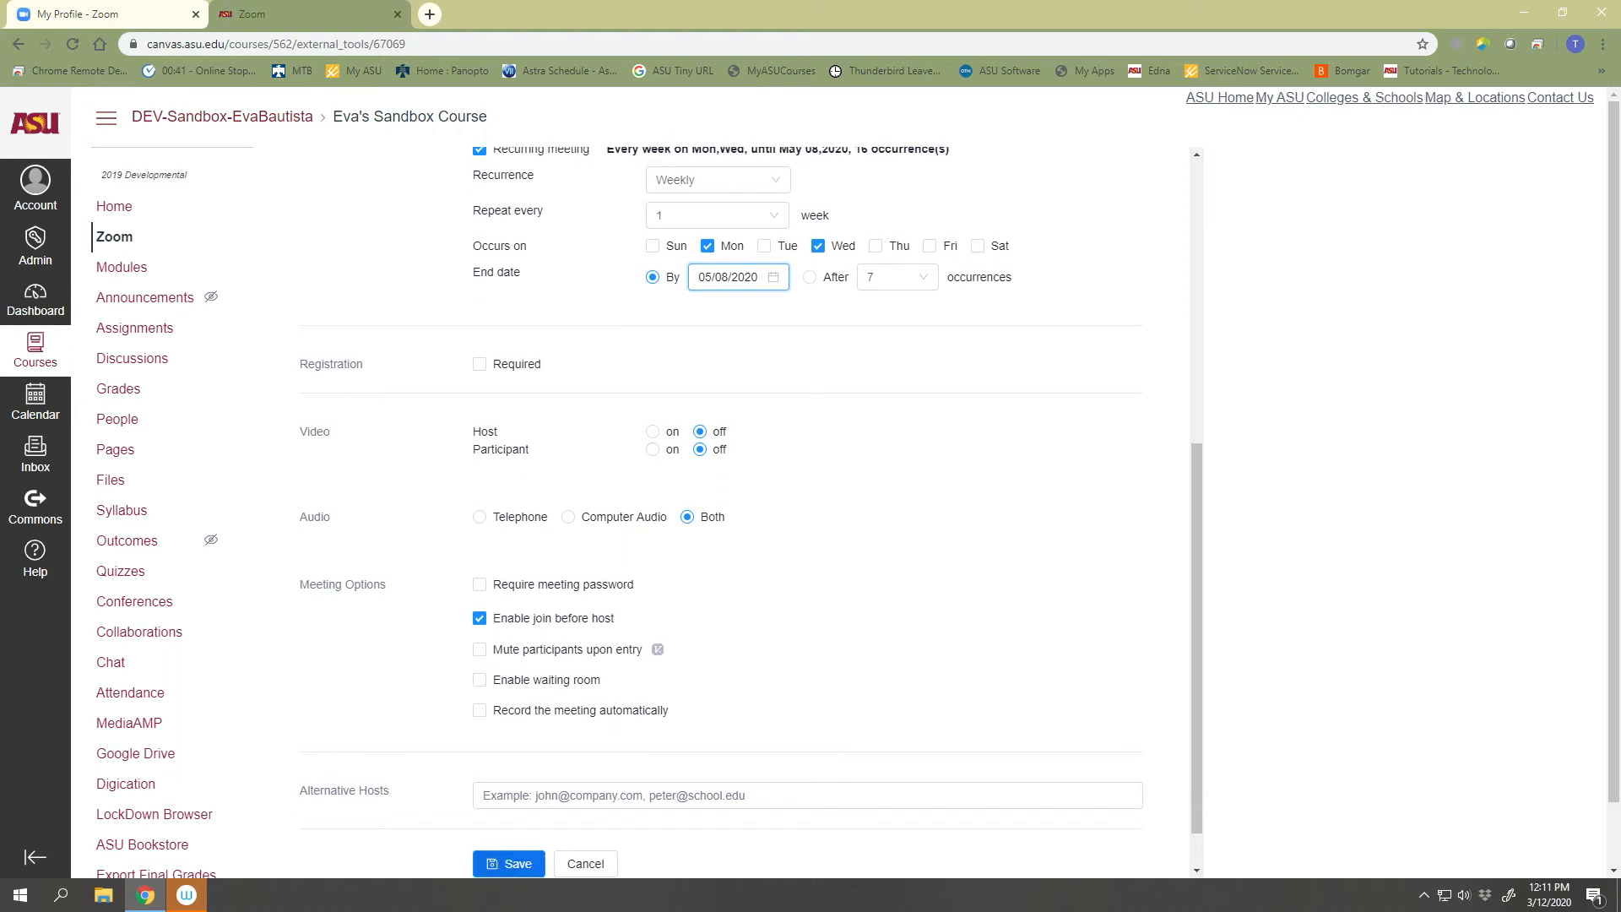
left_click(653, 431)
left_click(653, 450)
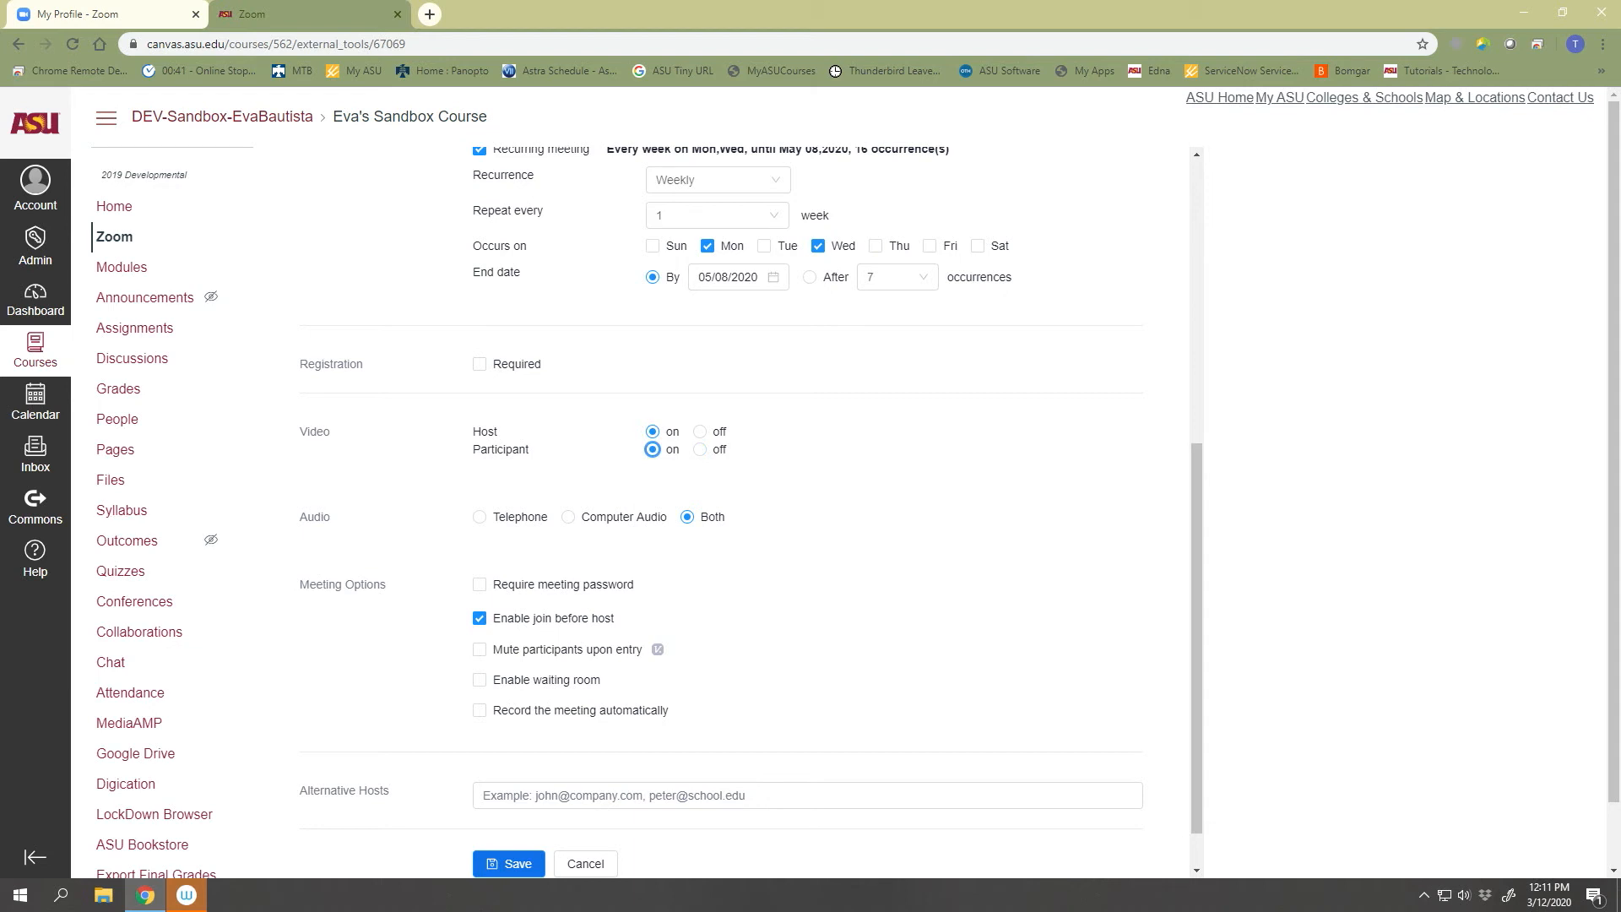
- Disable join before host, mute participants on entry, and enable automatic recording
scroll(653, 449, "up", 1)
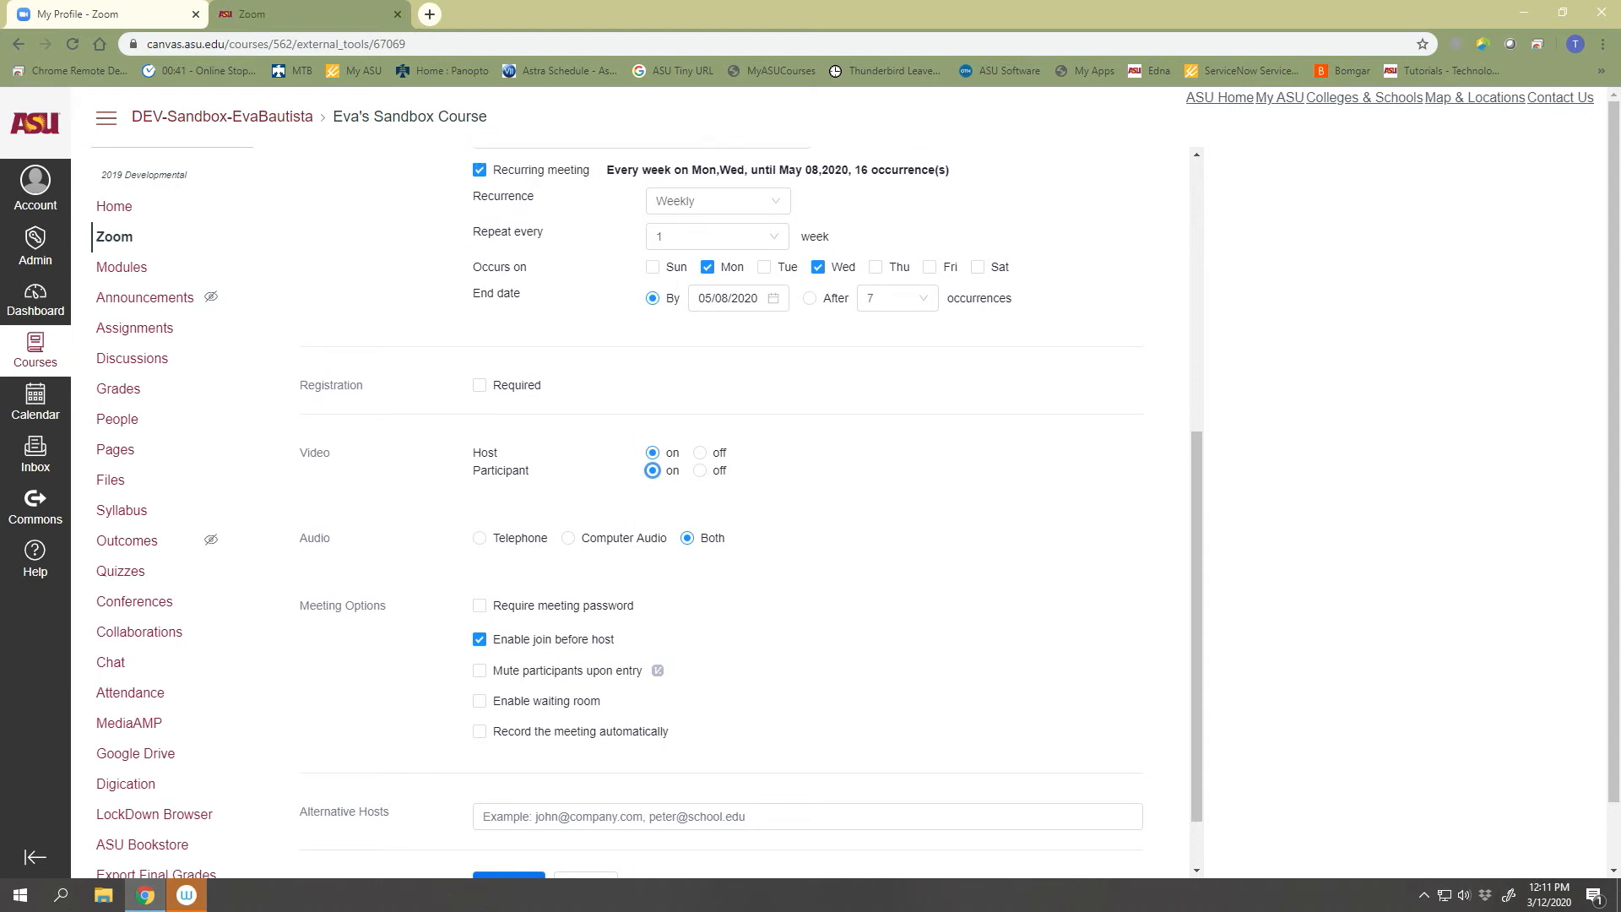
scroll(751, 513, "up", 2)
scroll(750, 513, "down", 3)
scroll(751, 513, "down", 1)
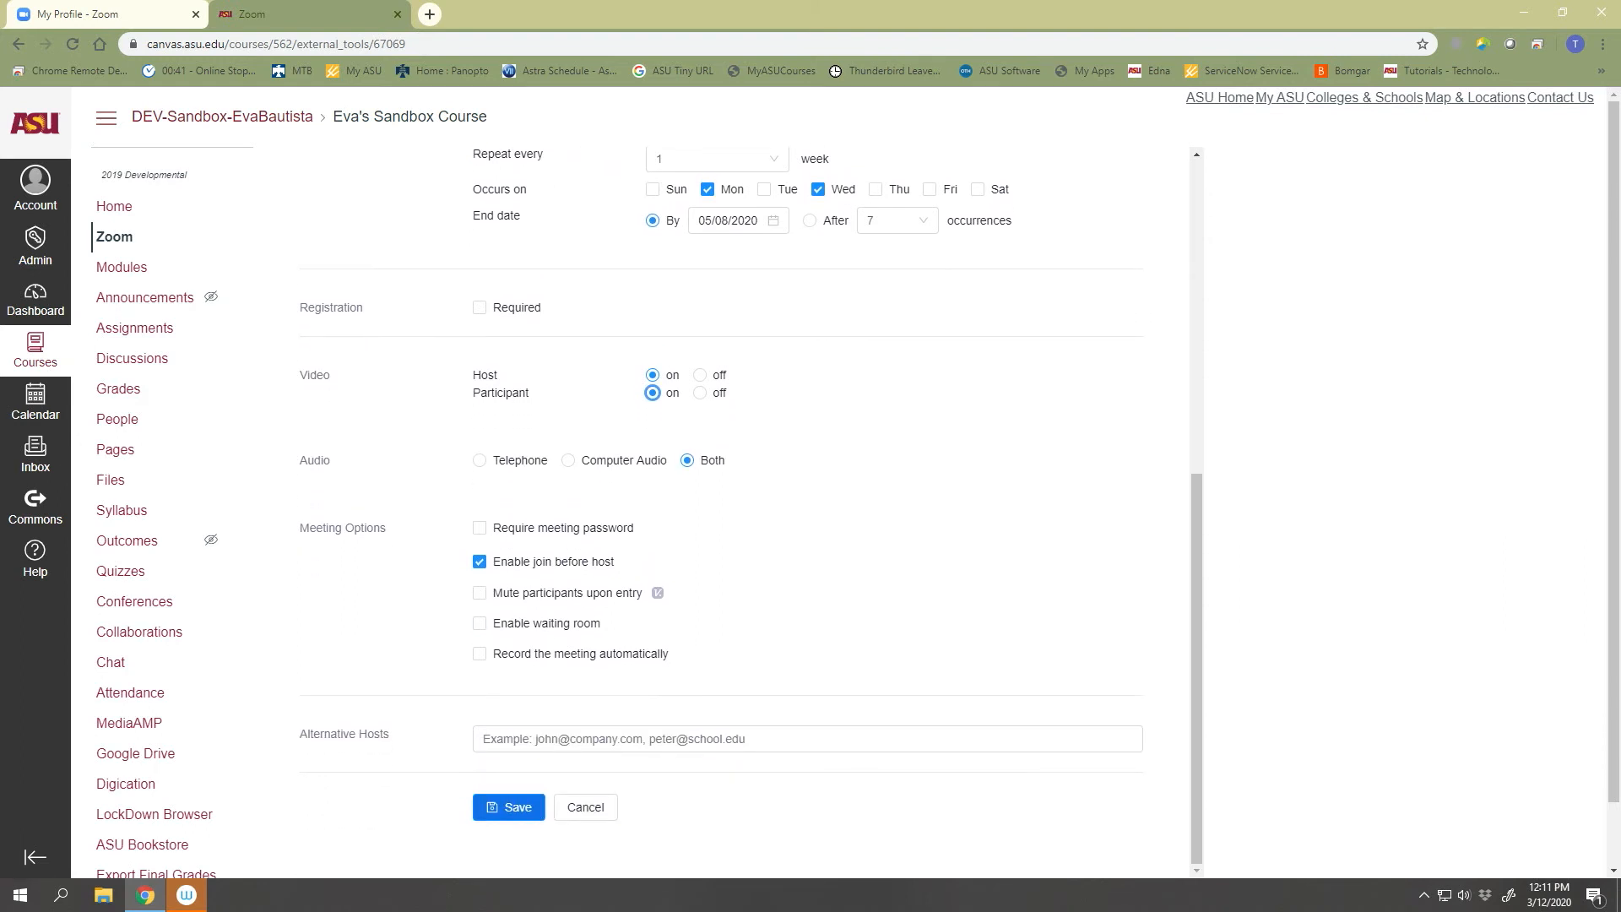
scroll(857, 484, "down", 1)
left_click(480, 540)
left_click(479, 572)
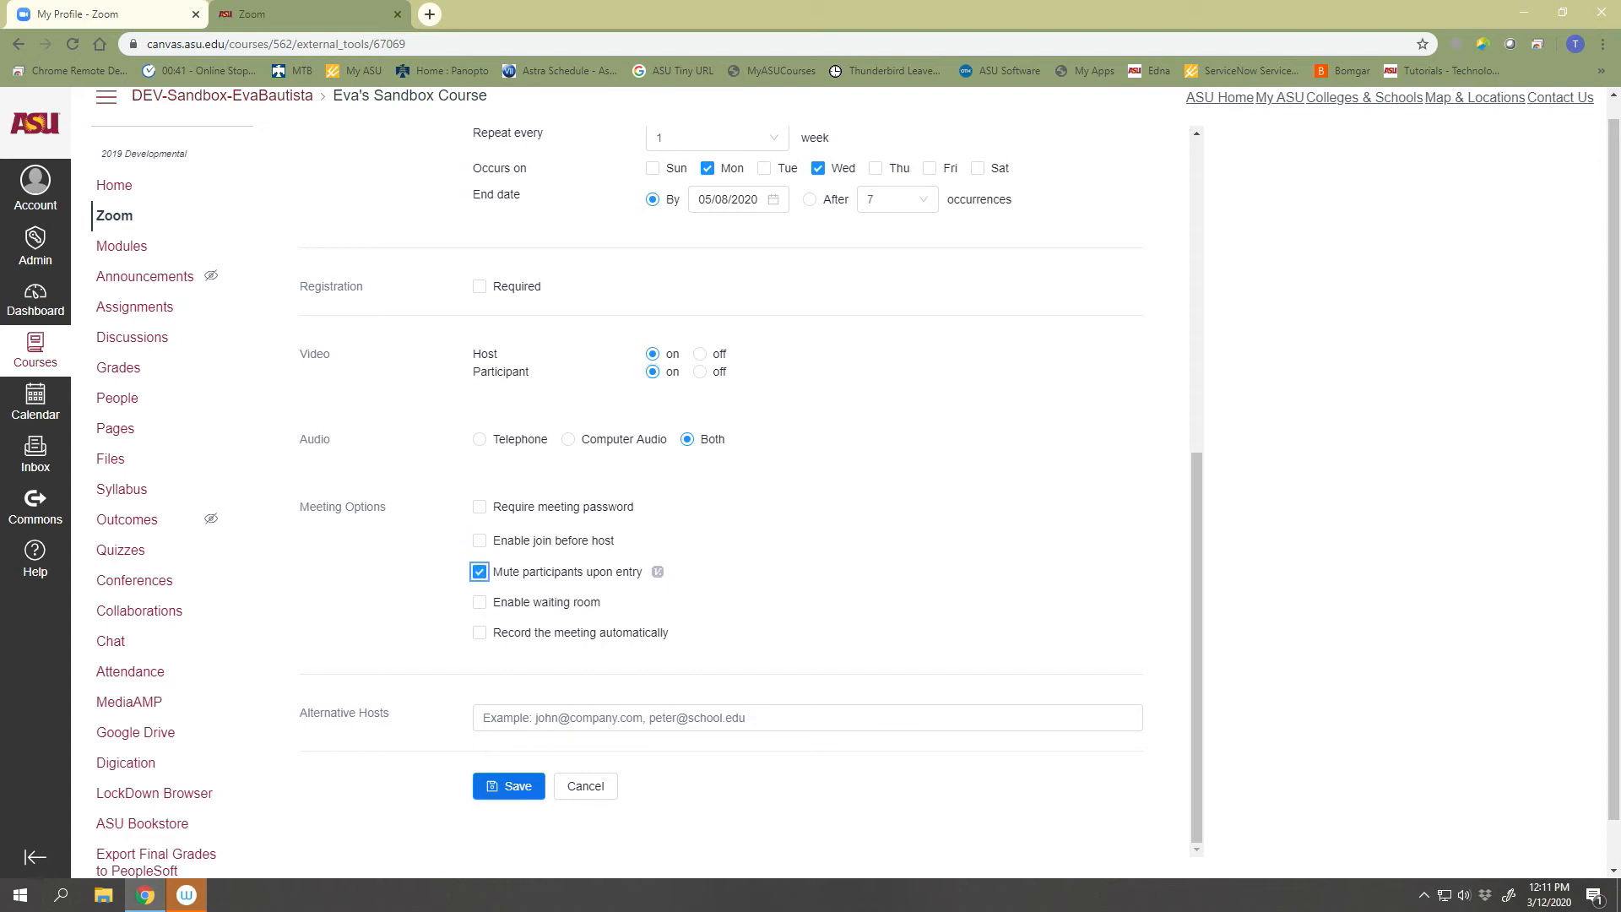
left_click(479, 633)
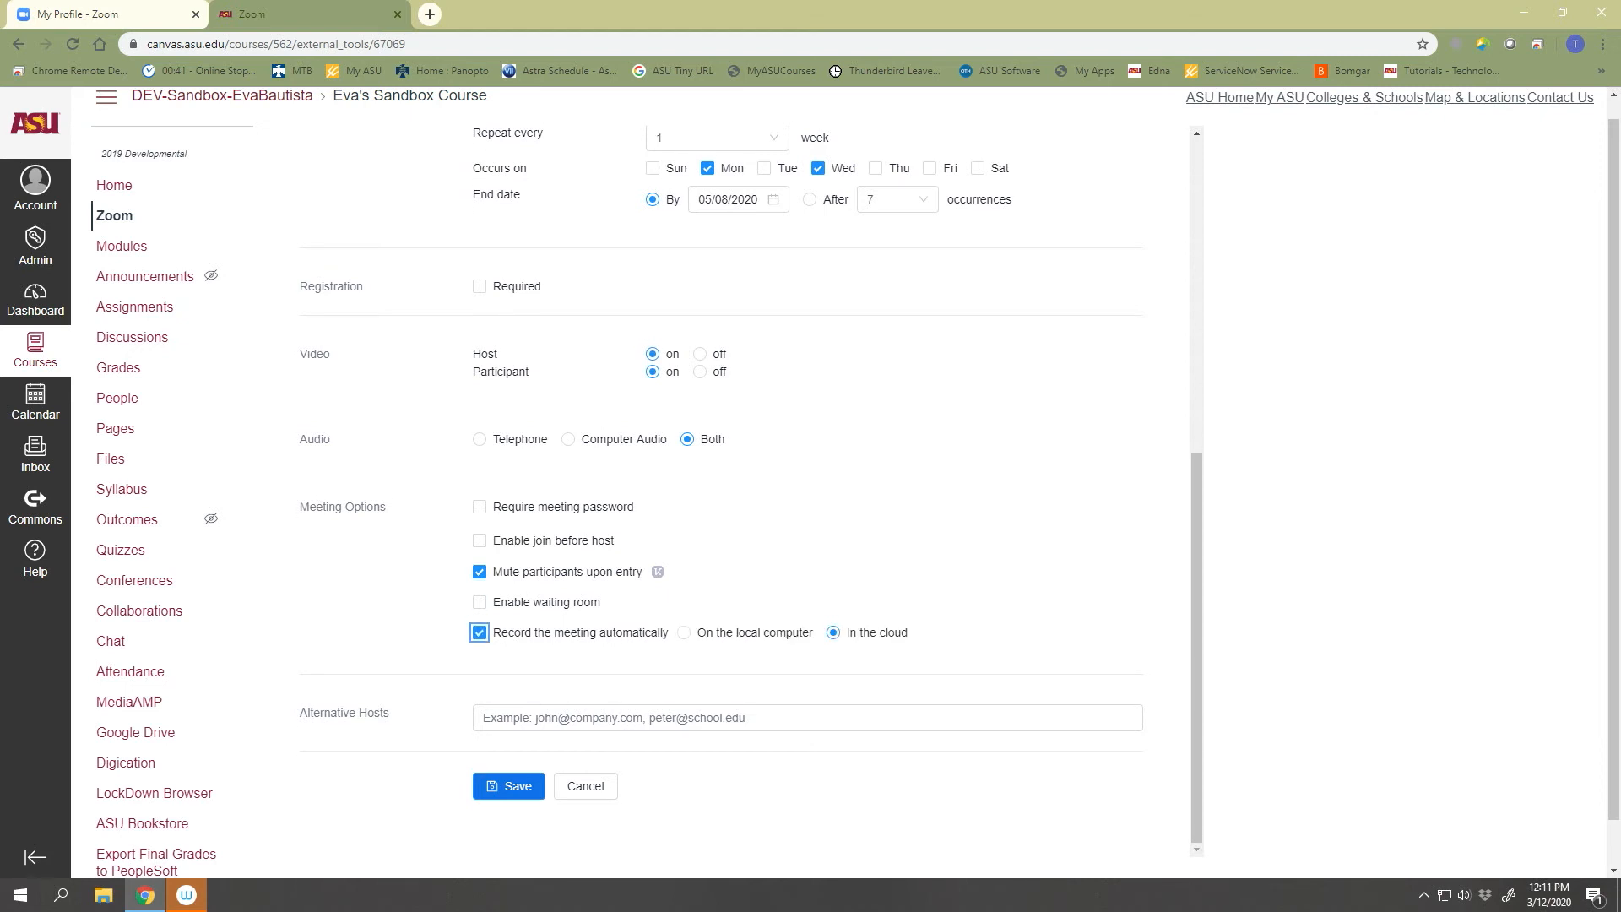
- Record to the cloud and save the recurring meeting
scroll(857, 484, "down", 1)
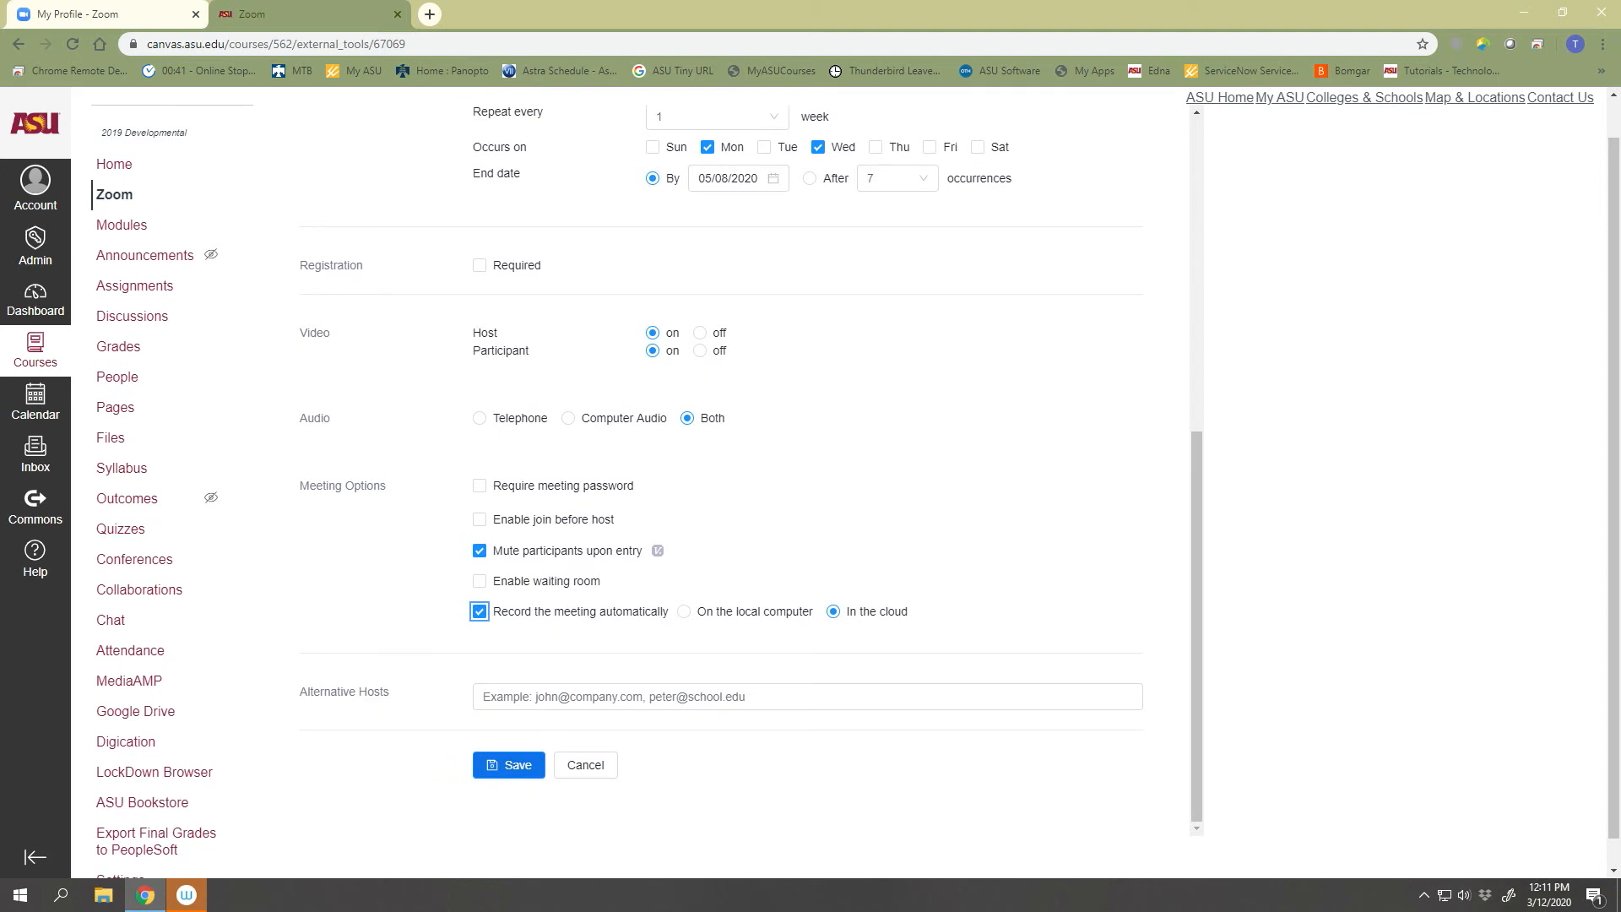
left_click(807, 696)
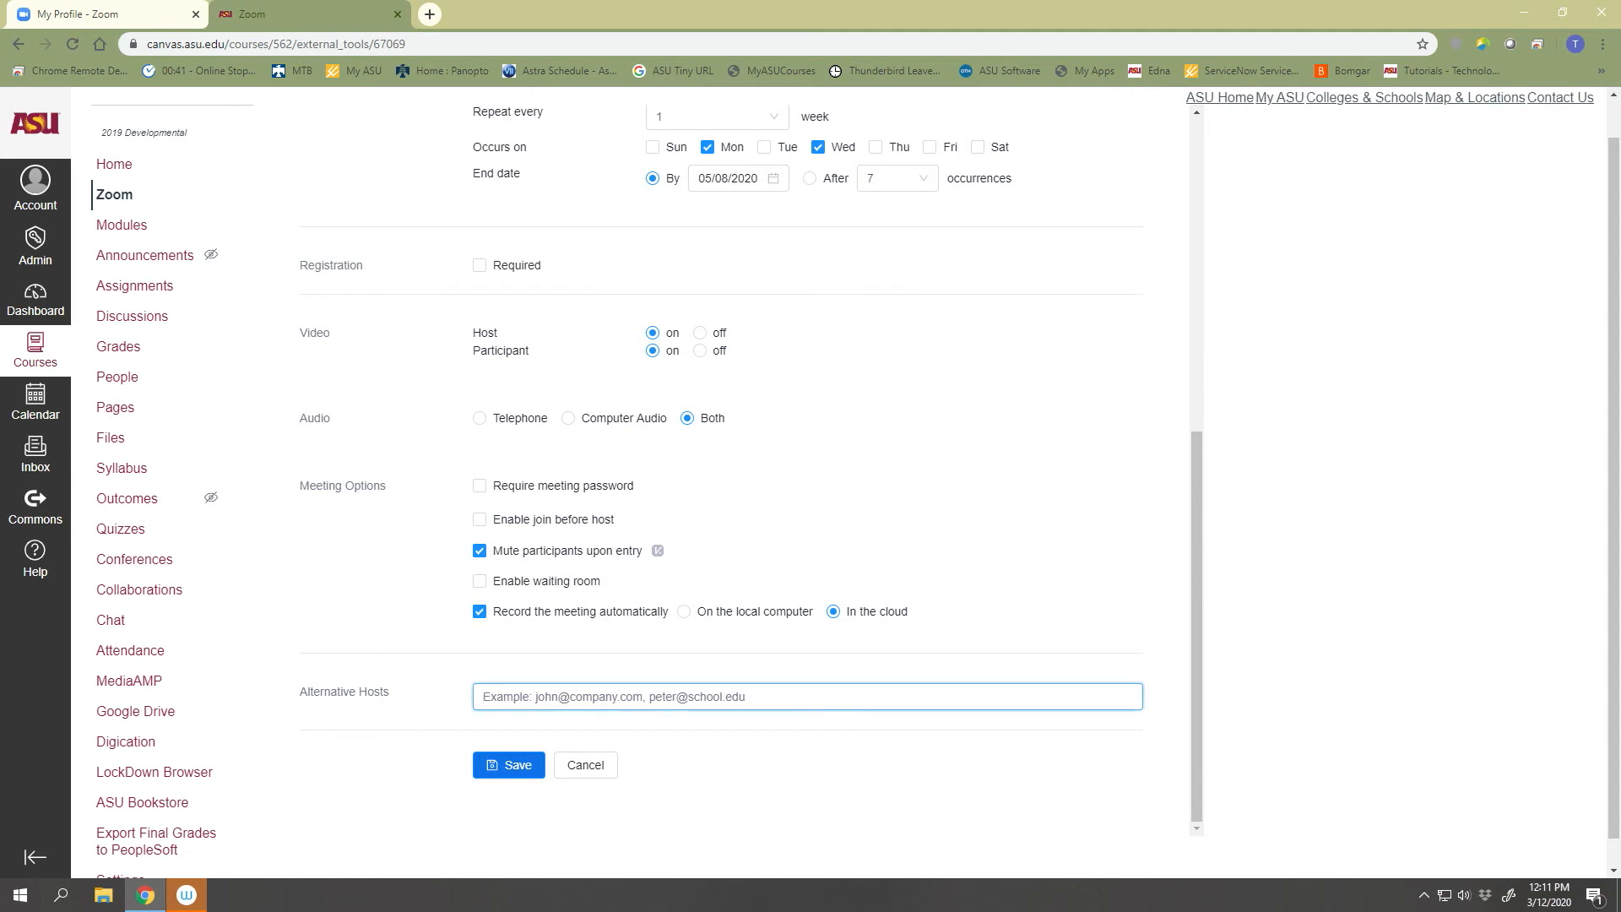
scroll(752, 464, "up", 1)
left_click(509, 786)
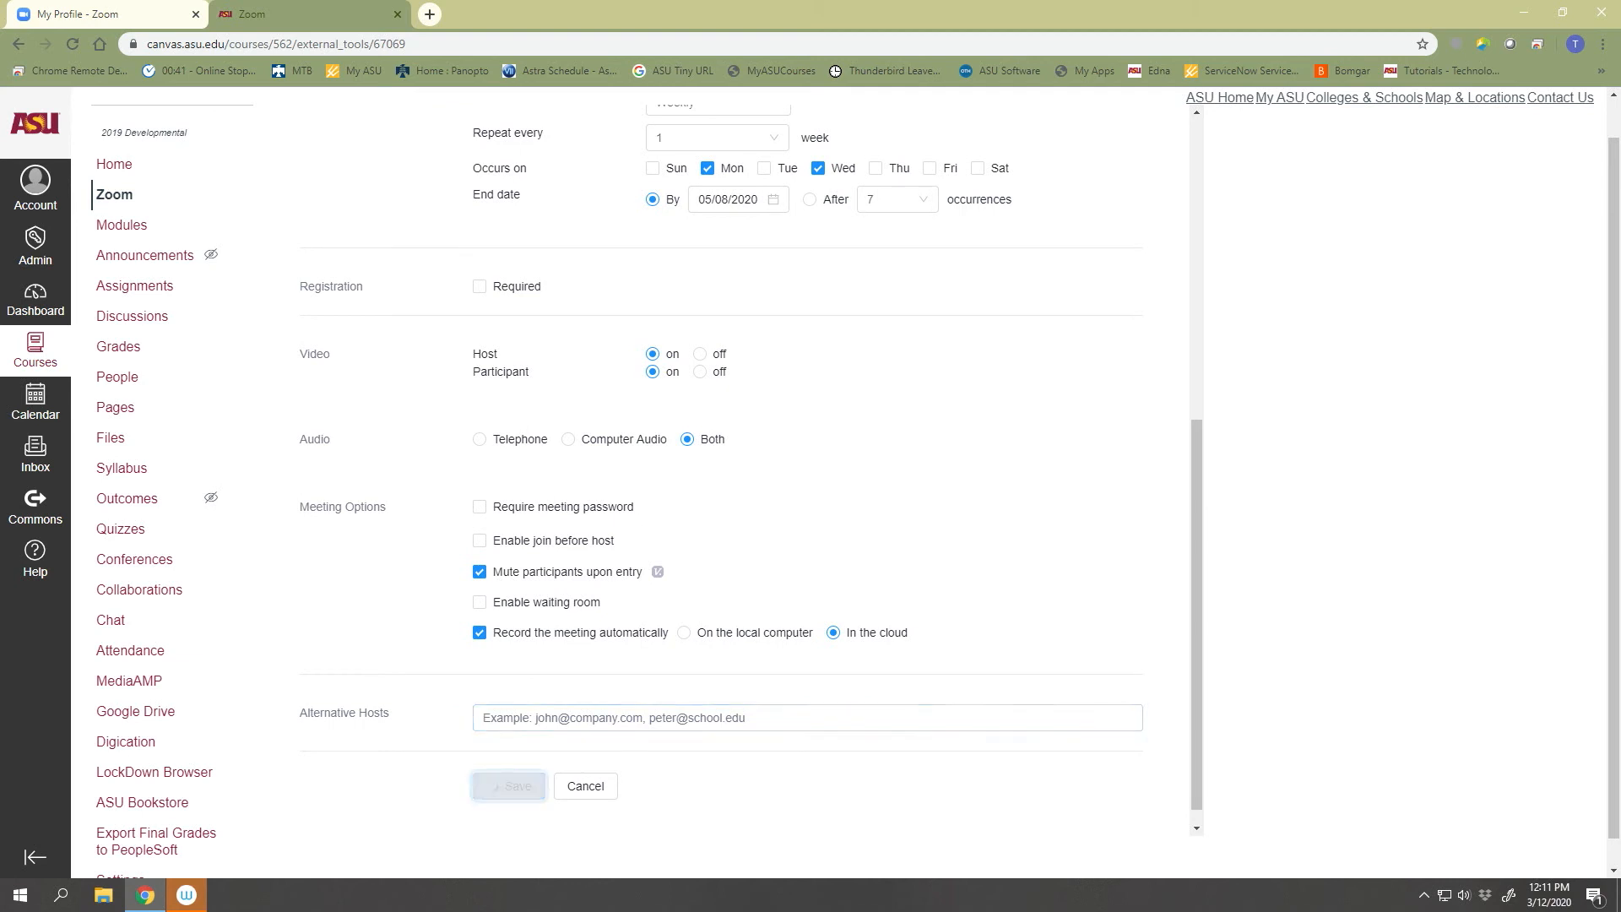
scroll(722, 473, "up", 4)
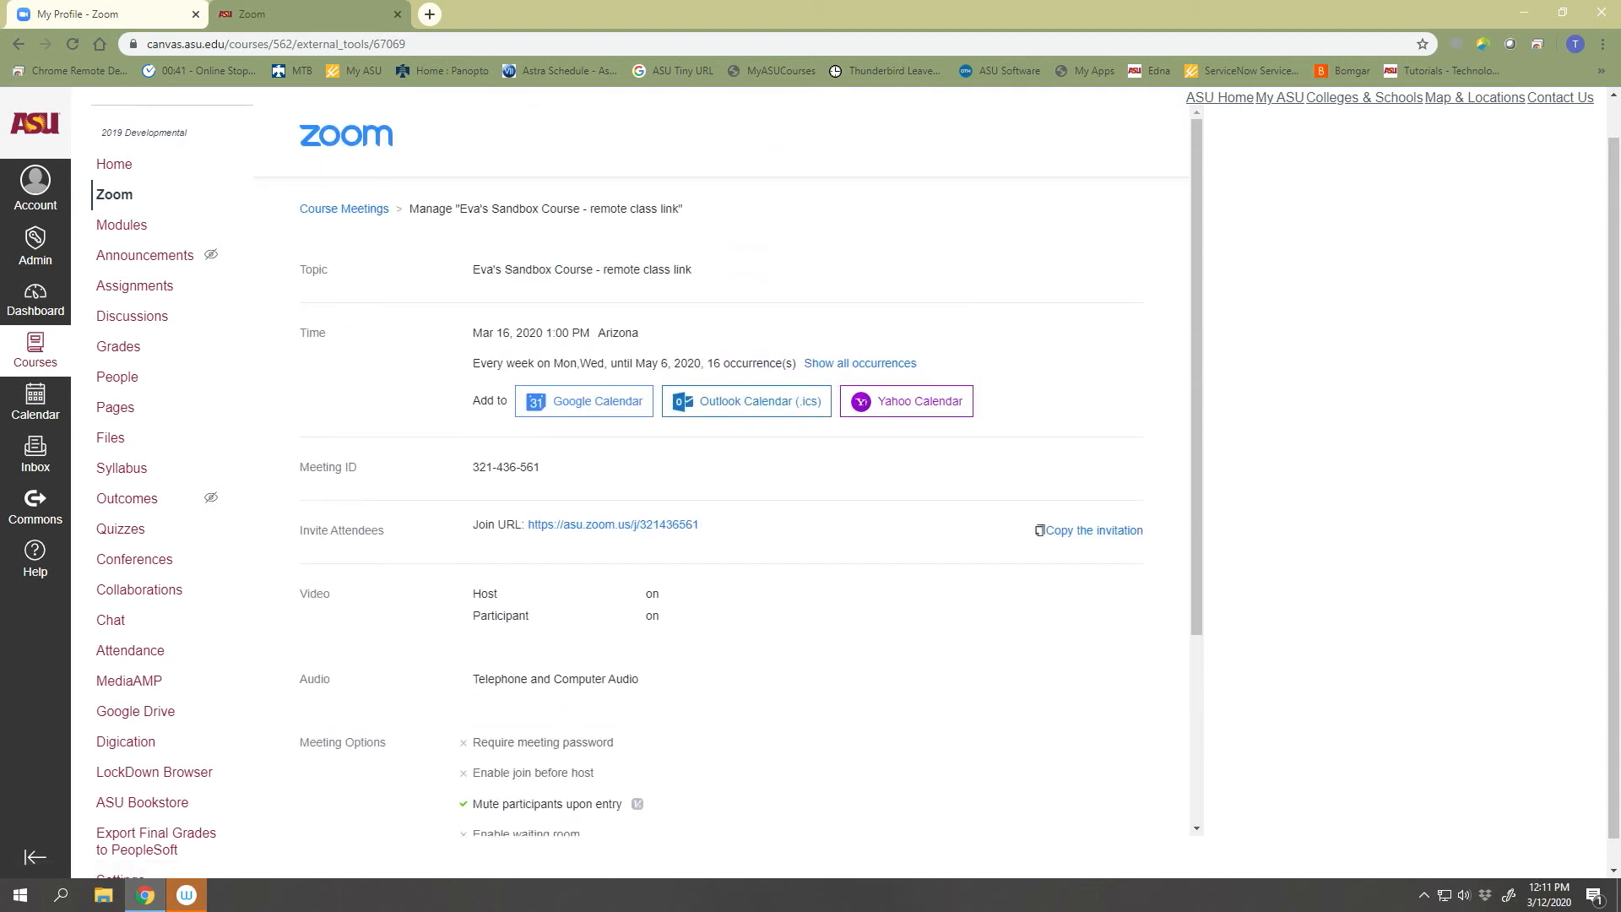
scroll(730, 470, "down", 2)
scroll(730, 470, "down", 3)
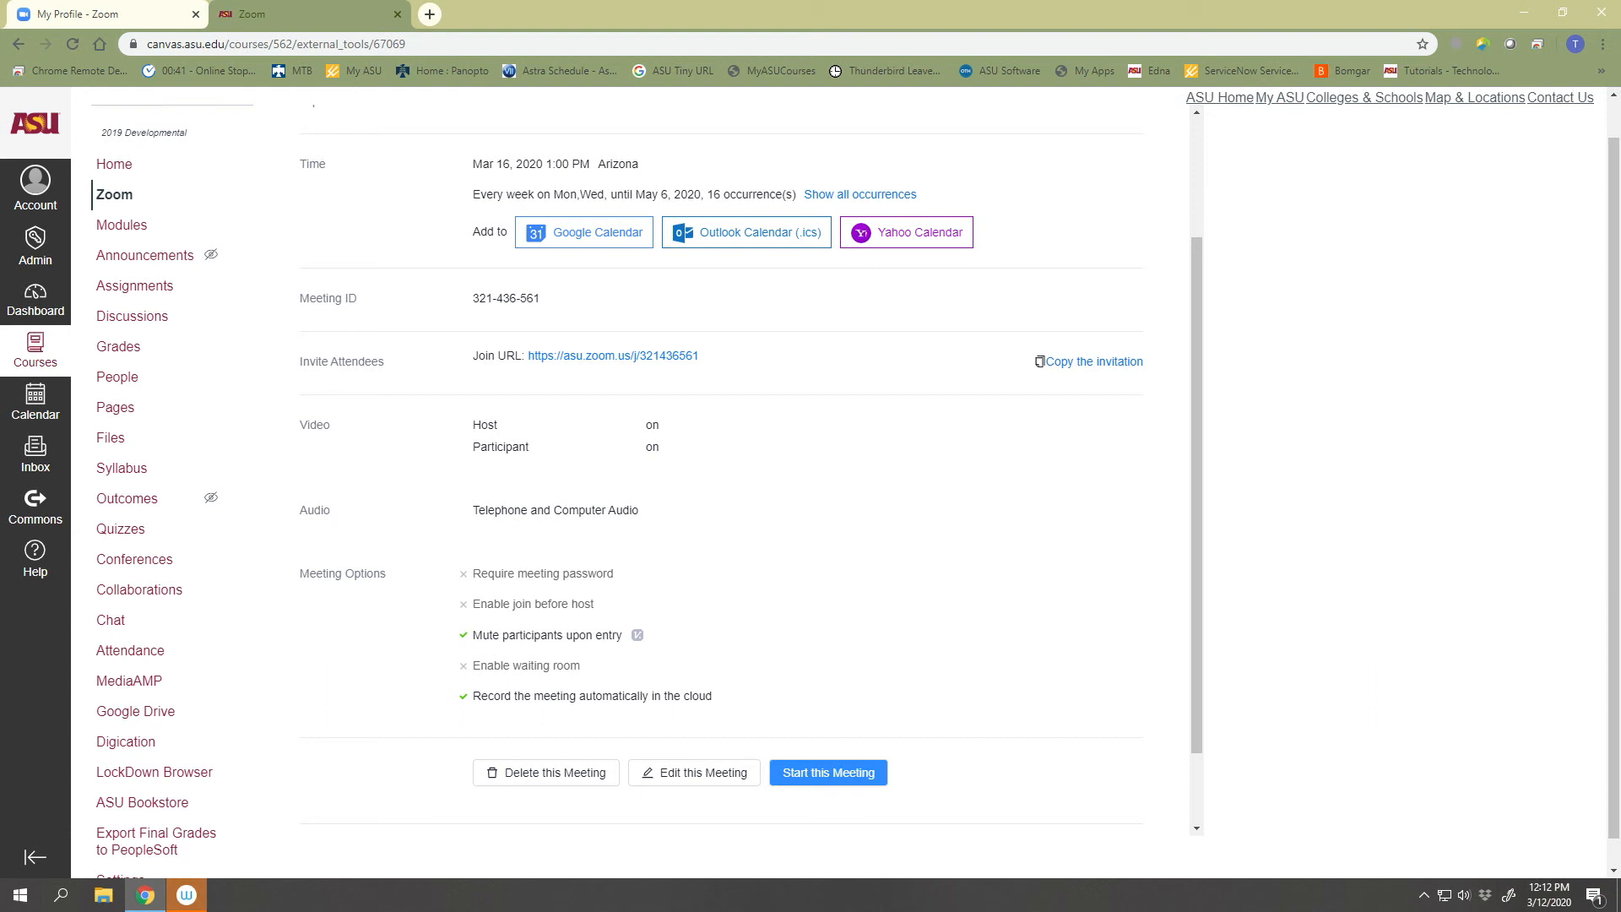
scroll(730, 473, "up", 2)
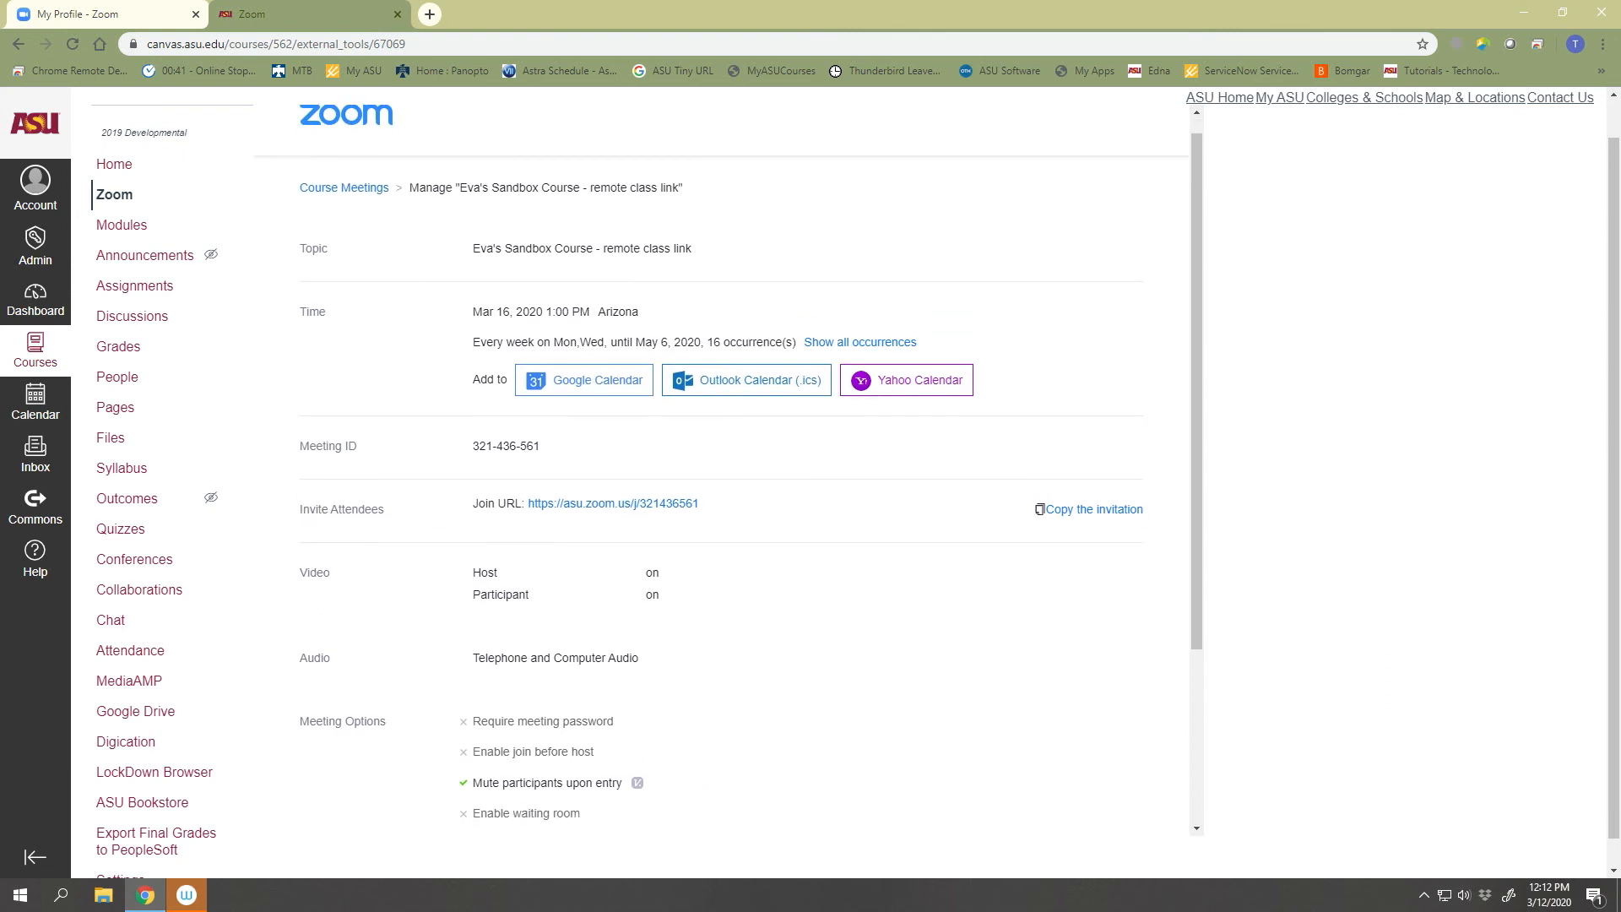
scroll(730, 474, "up", 1)
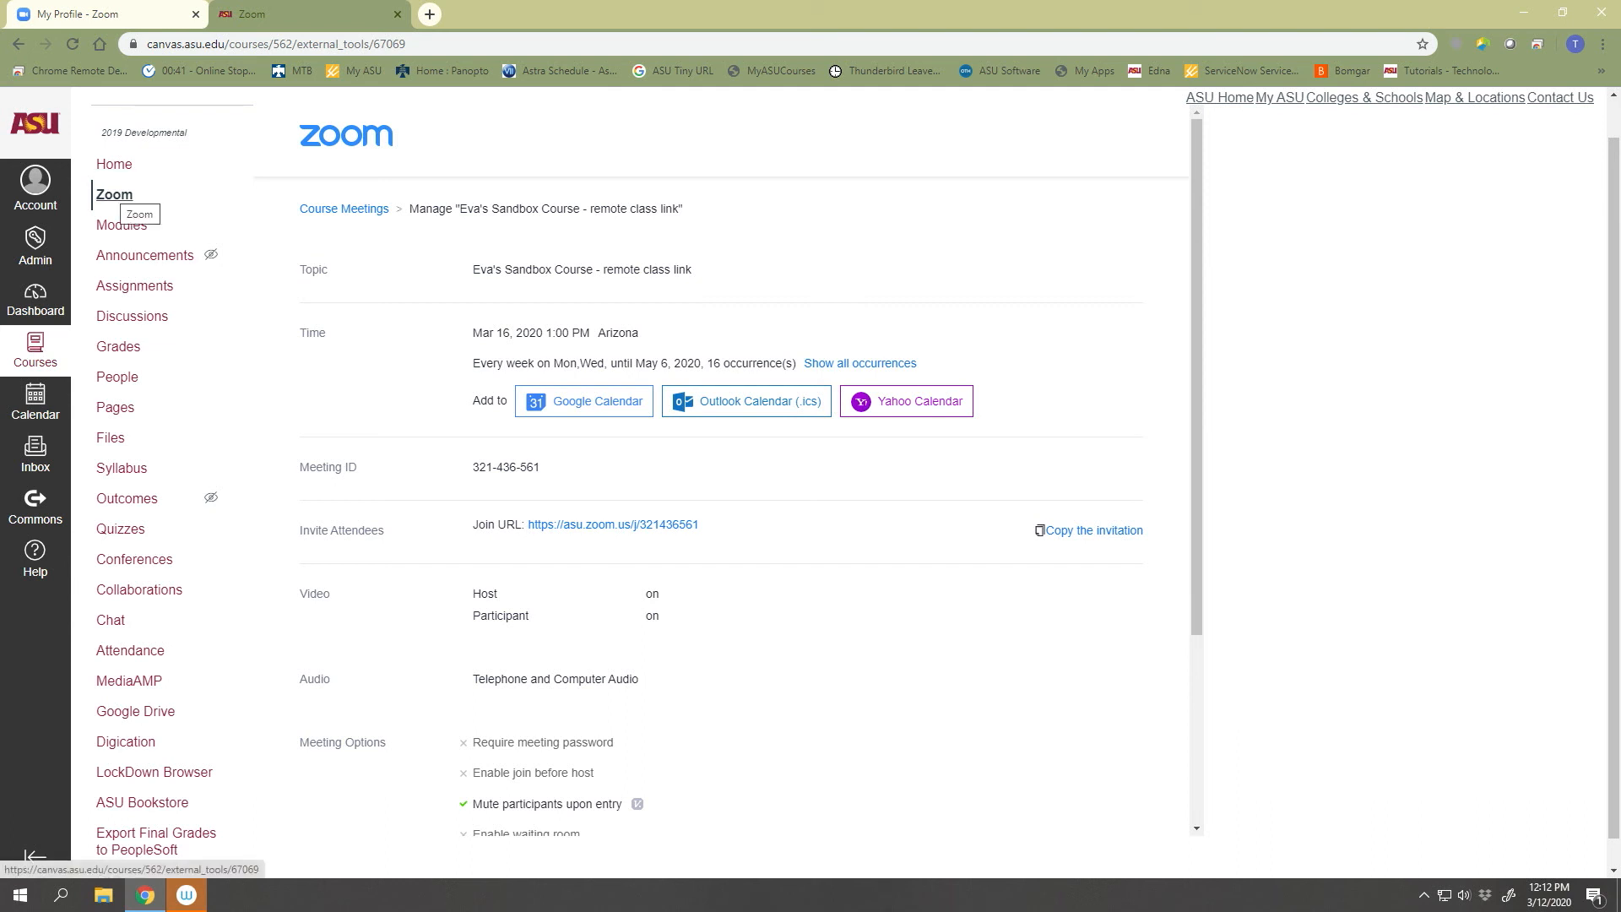
left_click(114, 196)
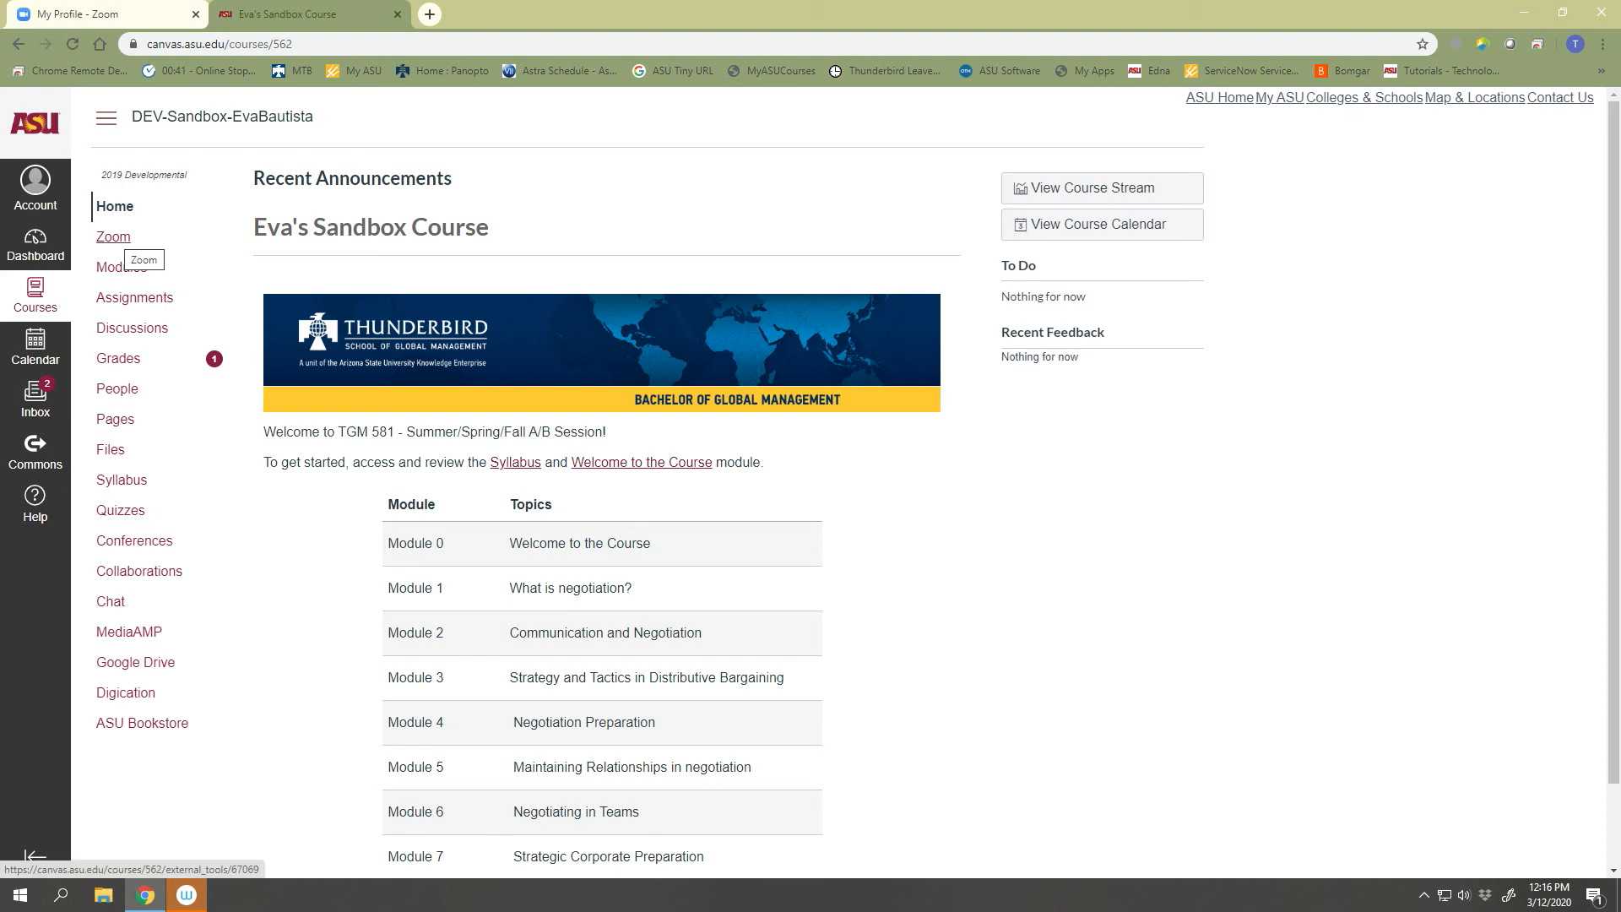
- Check the Mon/Wed meetings under Upcoming Meetings, then view the empty Cloud Recordings list
left_click(113, 237)
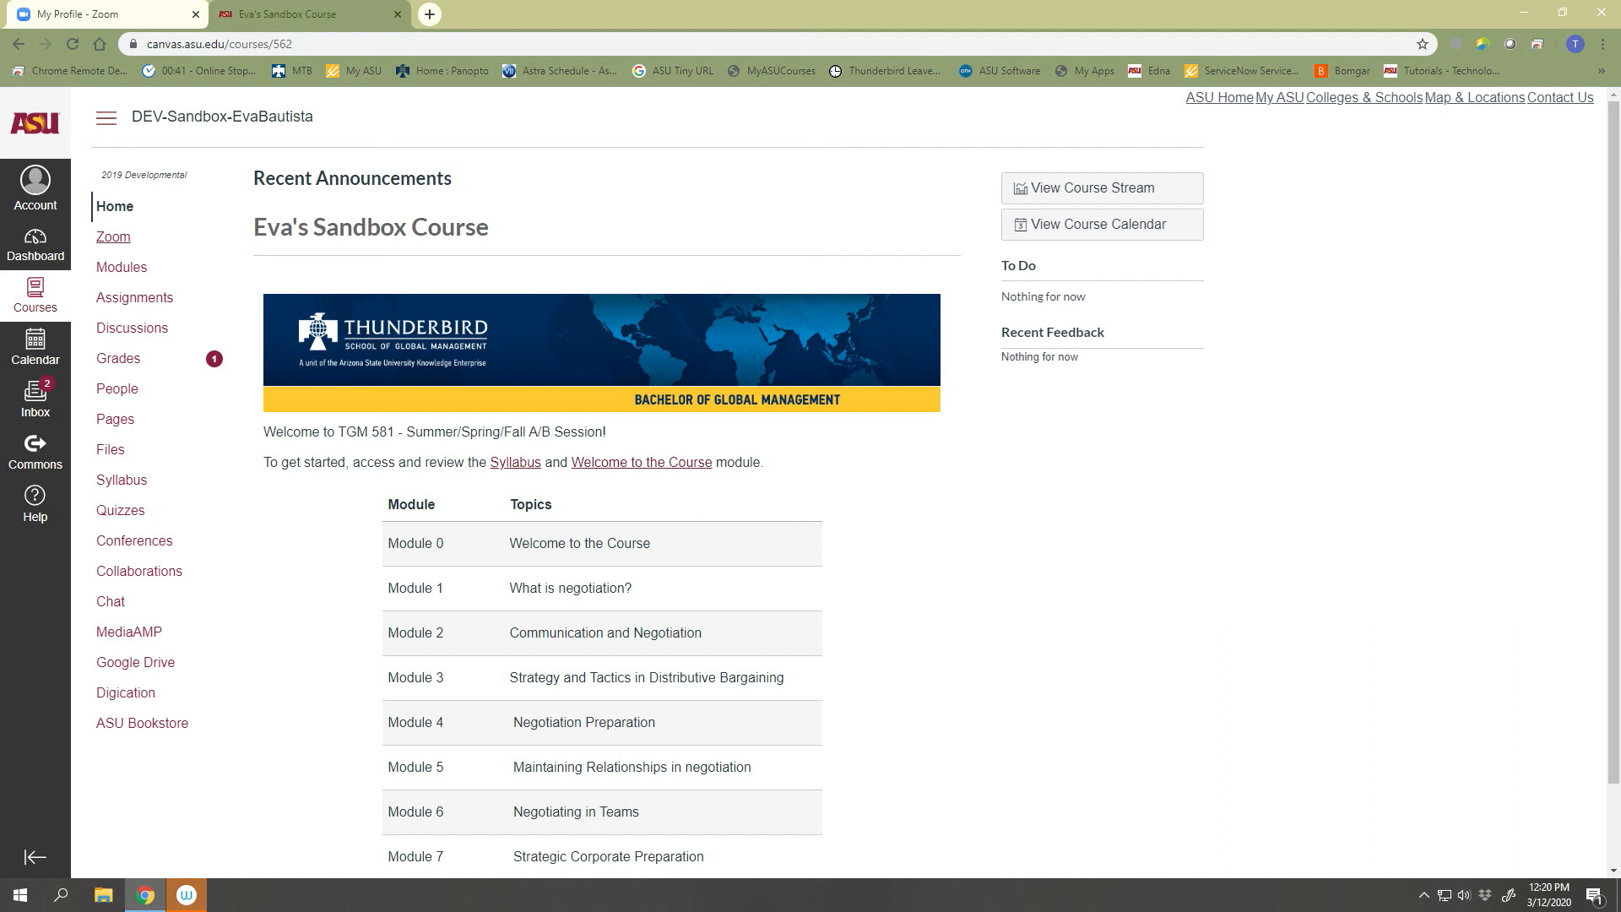
left_click(114, 238)
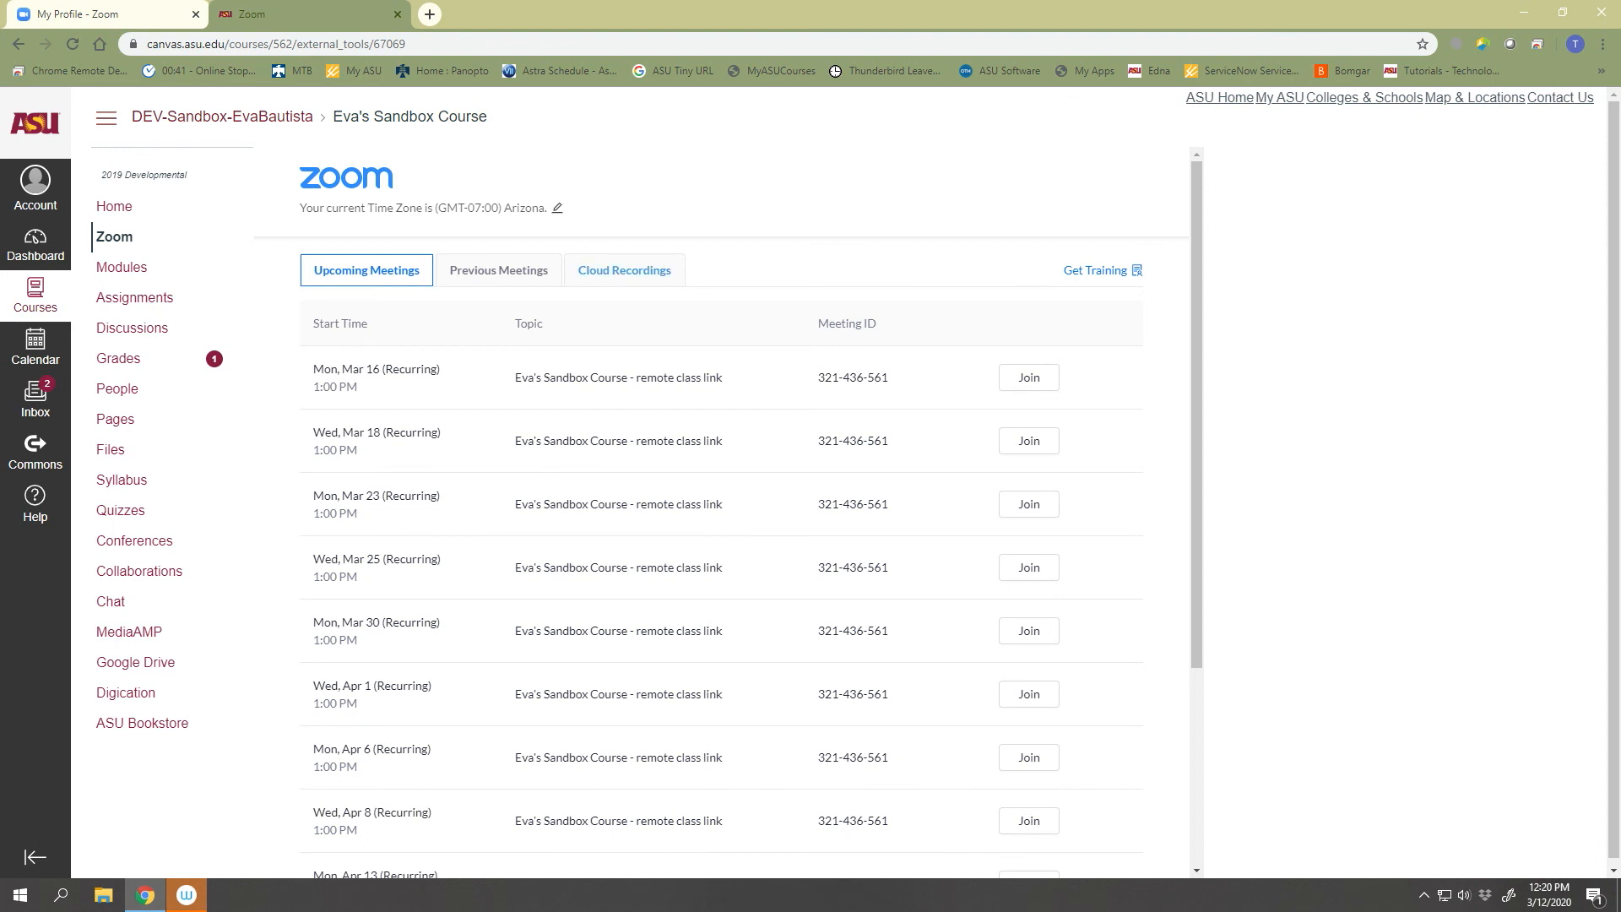
left_click(625, 271)
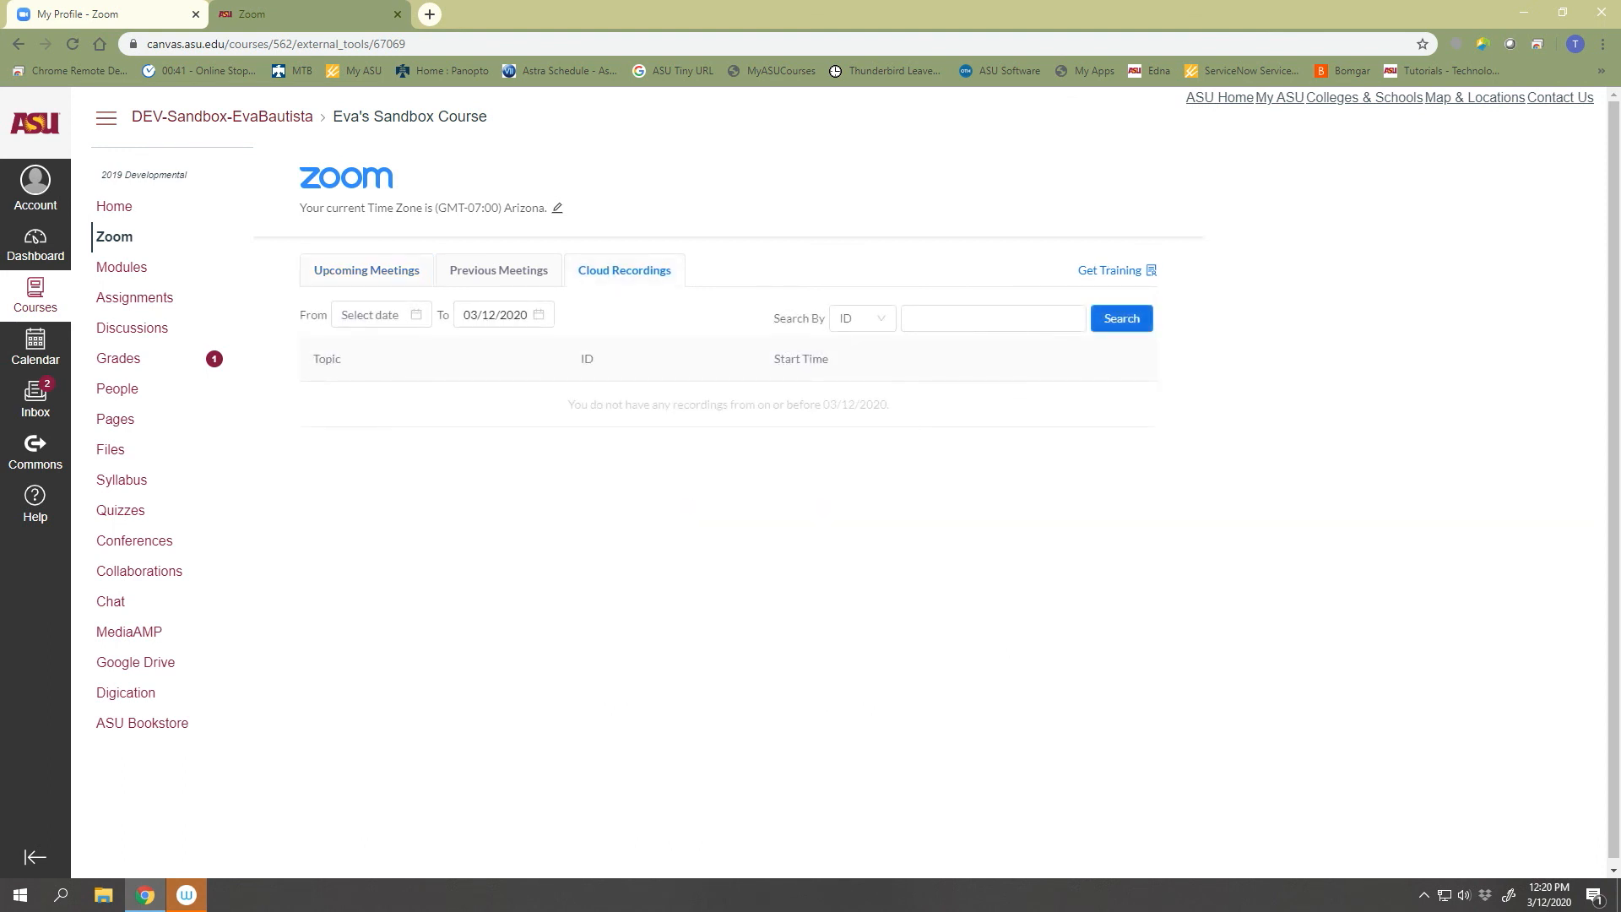